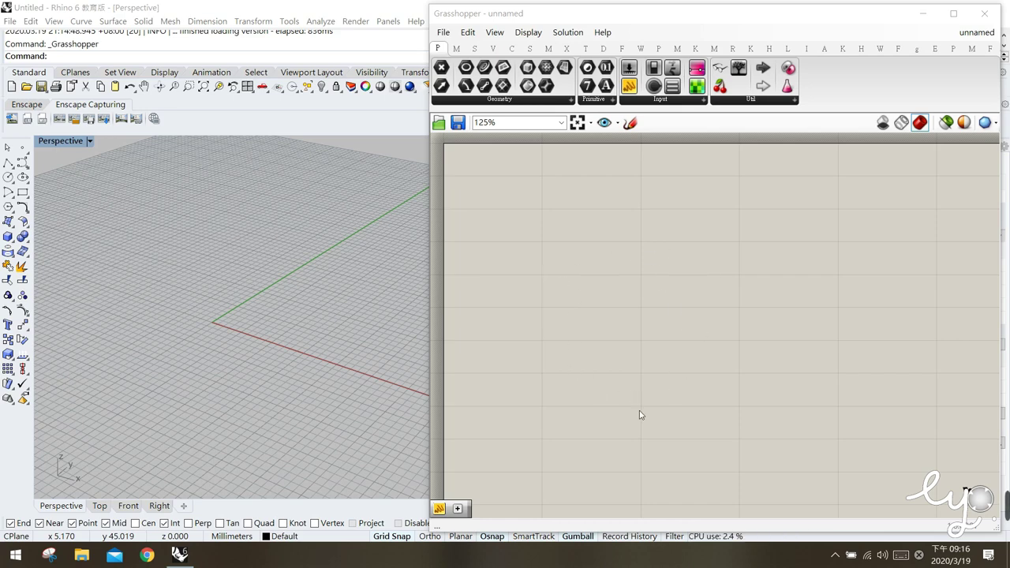
# Step: Add a Circle component to the middle of the empty Grasshopper canvas
pyautogui.click(511, 48)
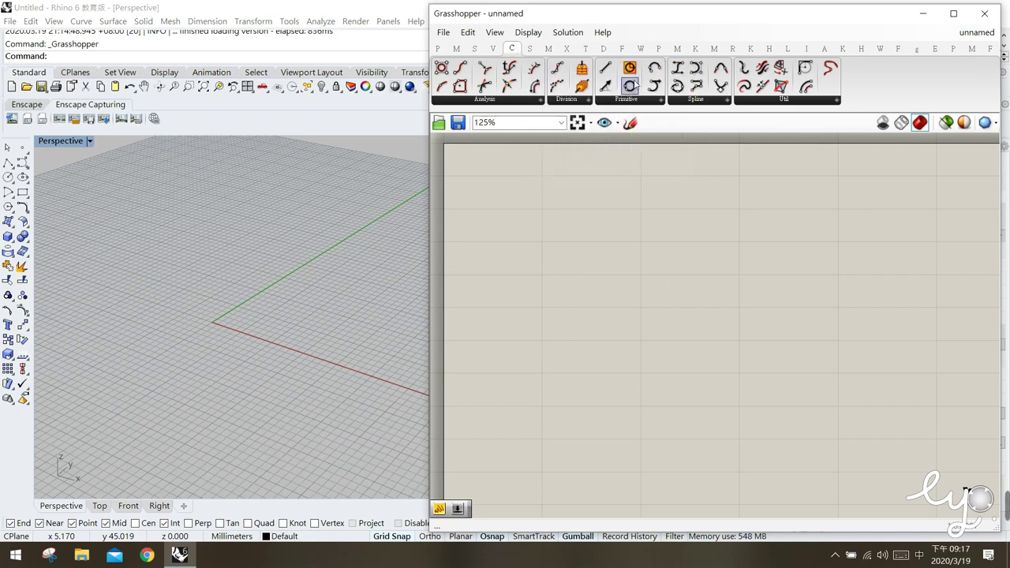
pyautogui.moveTo(631, 70); pyautogui.dragTo(626, 272)
pyautogui.click(625, 272)
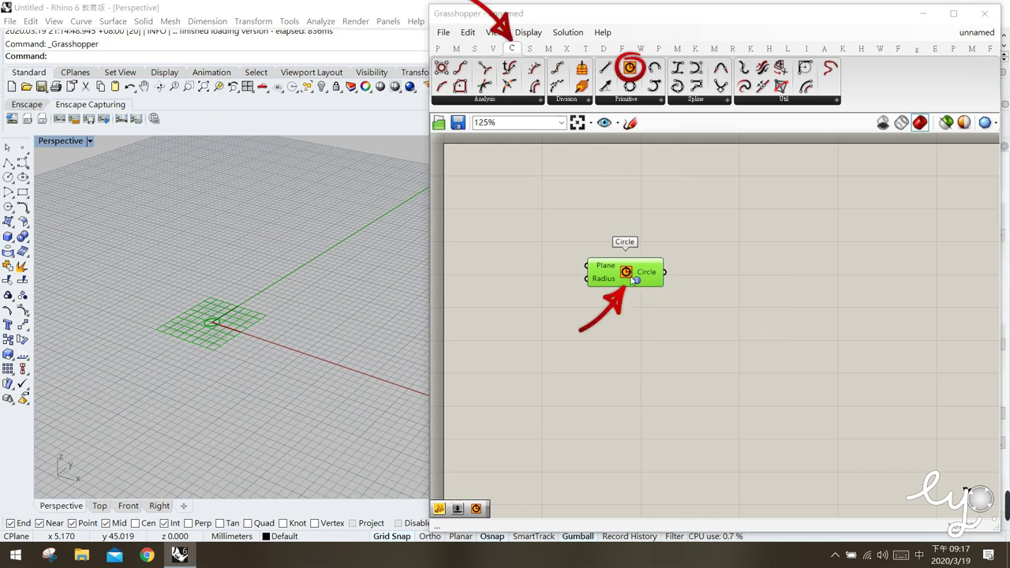
pyautogui.click(631, 338)
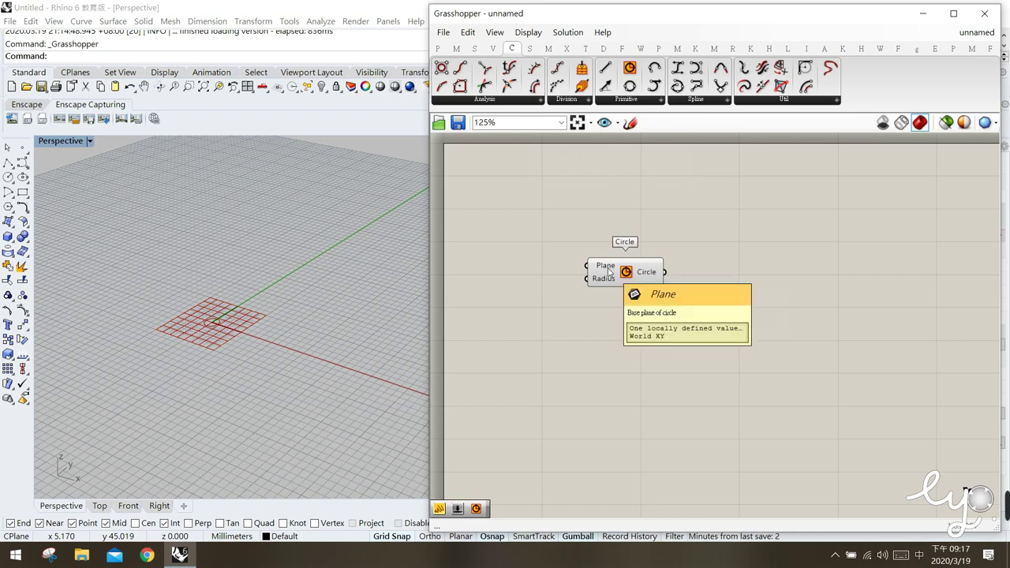
# Step: Create a number slider with value 10 and wire it into the Circle component's Radius input
pyautogui.moveTo(609, 281)
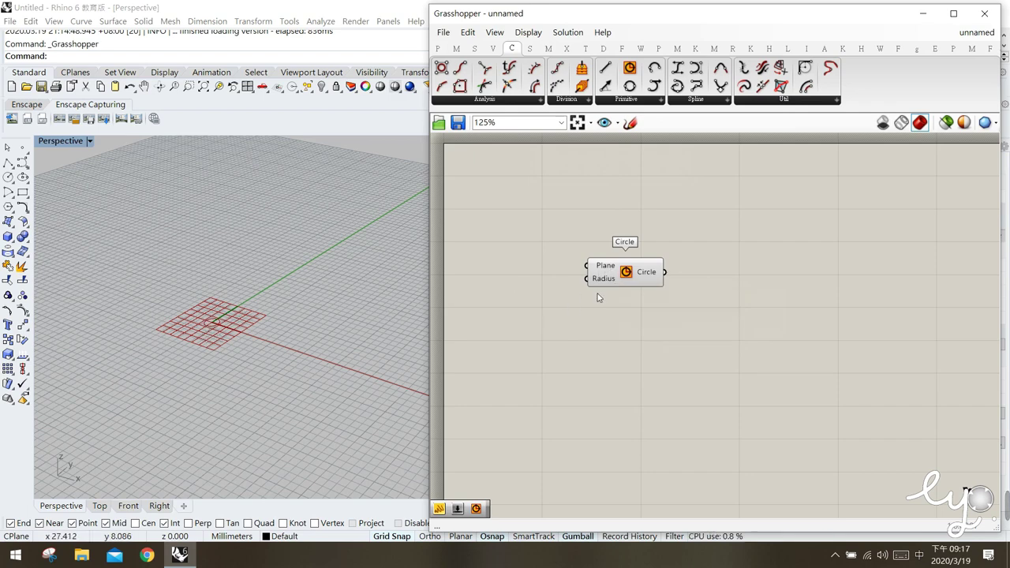
pyautogui.doubleClick(512, 289)
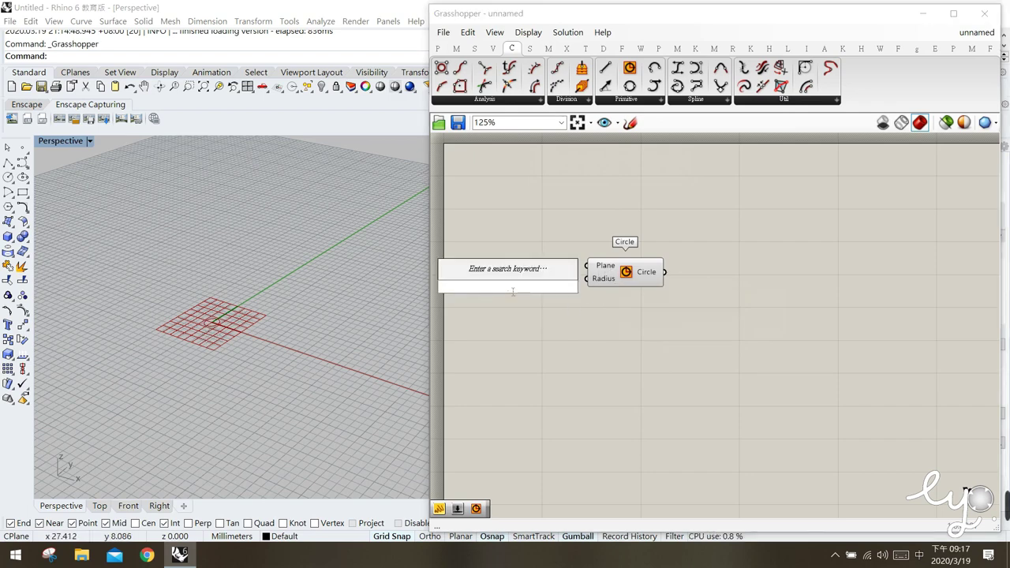
pyautogui.write('10')
pyautogui.press('Return')
pyautogui.moveTo(577, 287); pyautogui.dragTo(523, 280)
pyautogui.click(528, 287)
pyautogui.click(564, 334)
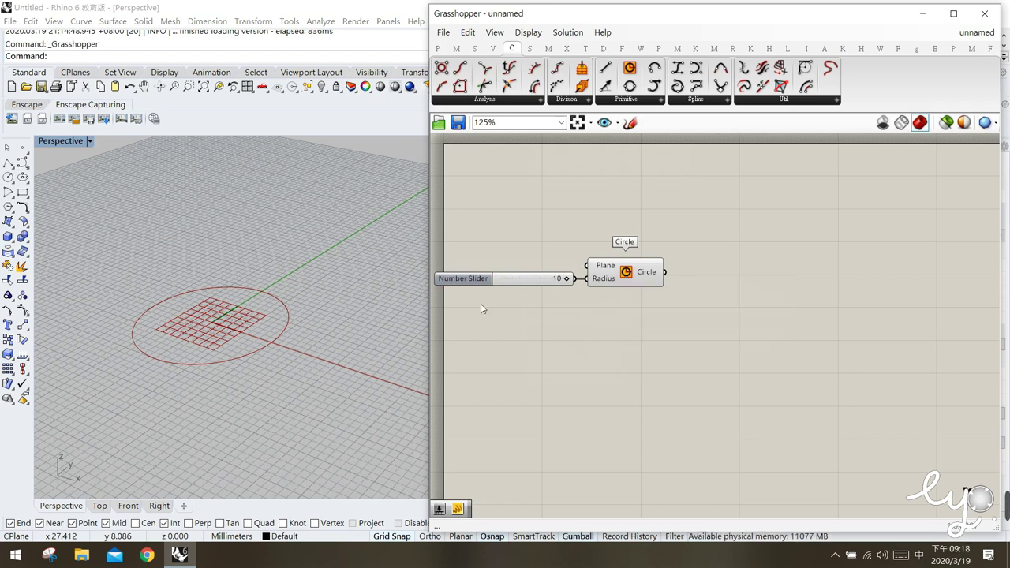
pyautogui.click(645, 276)
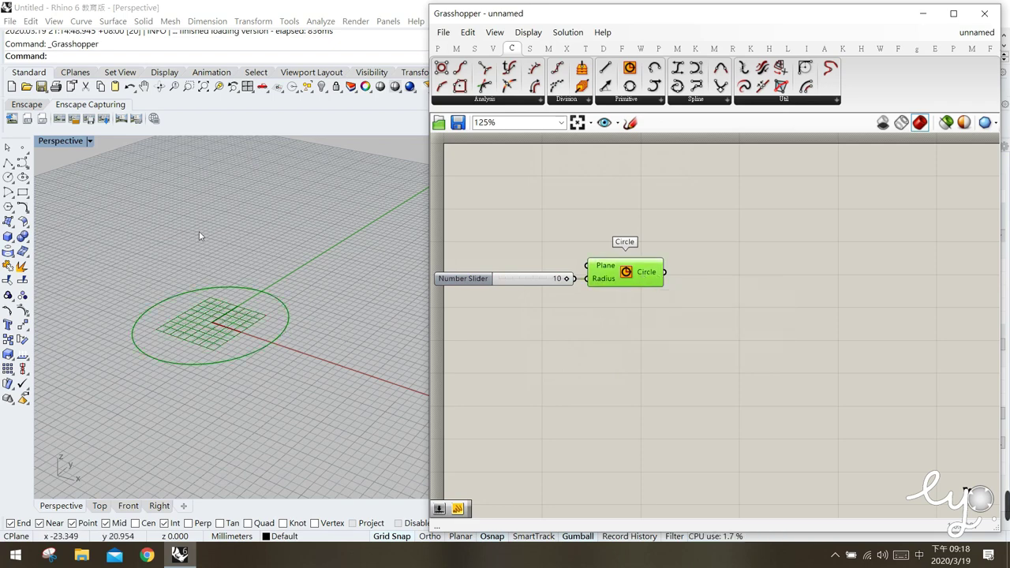
pyautogui.click(718, 391)
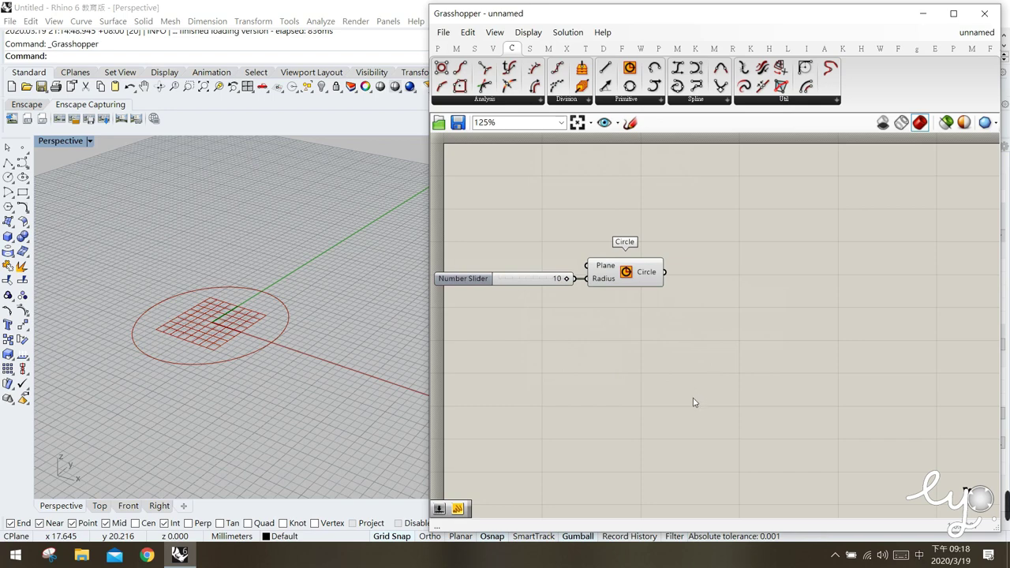
# Step: Add a Move component and position it beside the Circle component on its output side
pyautogui.click(587, 49)
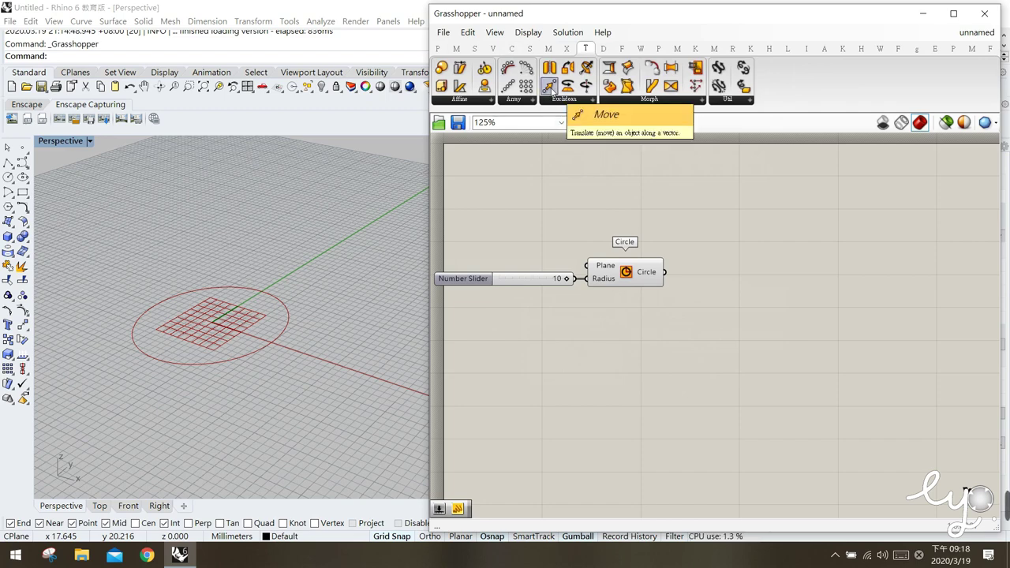
pyautogui.moveTo(550, 89); pyautogui.dragTo(732, 253)
pyautogui.click(728, 249)
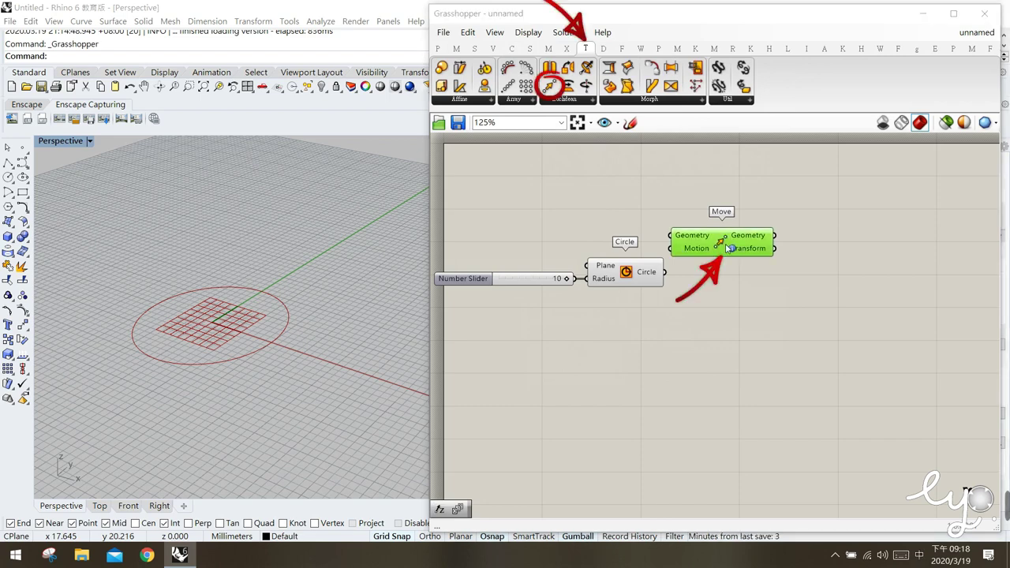
pyautogui.click(702, 320)
pyautogui.moveTo(722, 250); pyautogui.dragTo(754, 287)
pyautogui.click(719, 308)
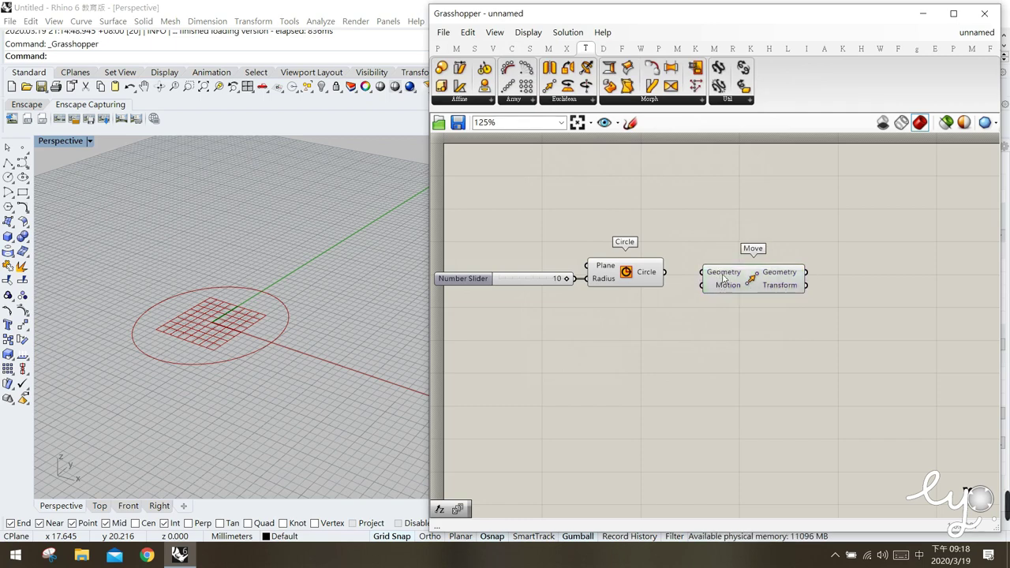
# Step: Wire the Circle output into Move's Geometry input and shift the Move component slightly closer to Circle
pyautogui.moveTo(722, 278)
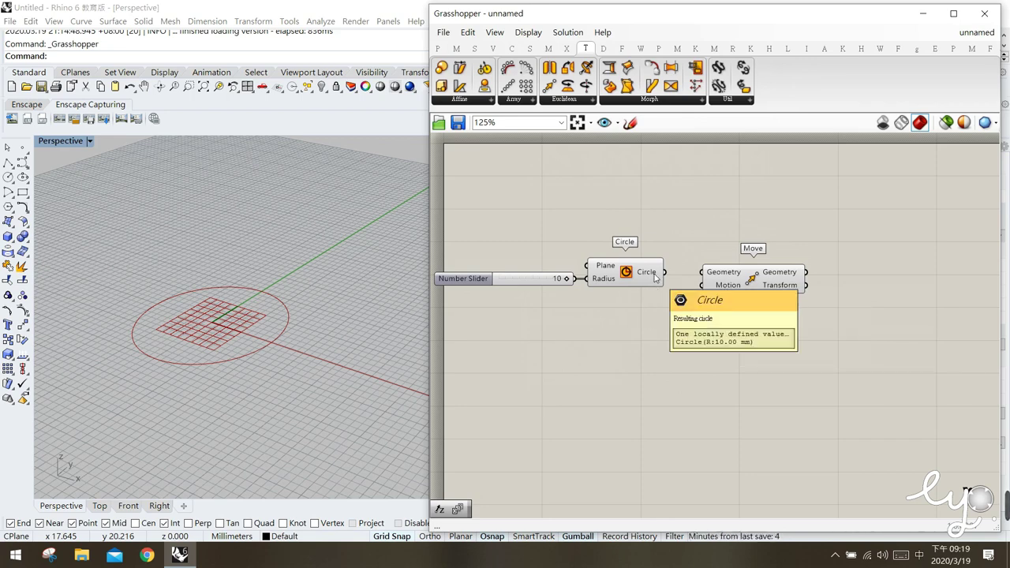
pyautogui.moveTo(667, 273); pyautogui.dragTo(707, 275)
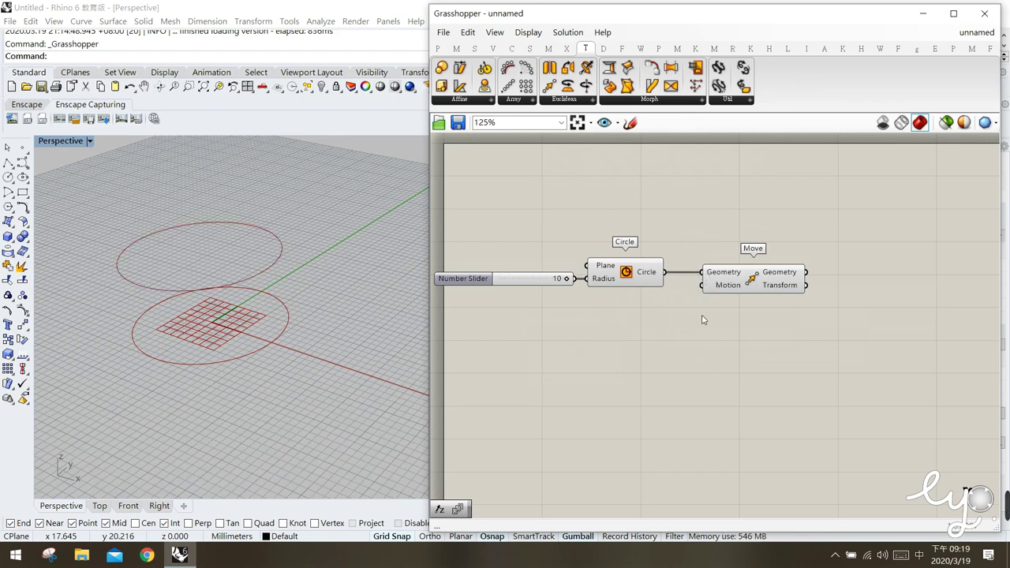
pyautogui.moveTo(310, 314)
pyautogui.mouseDown(button='right')
pyautogui.moveTo(323, 318)
pyautogui.moveTo(324, 300)
pyautogui.moveTo(323, 329)
pyautogui.mouseUp(button='right')
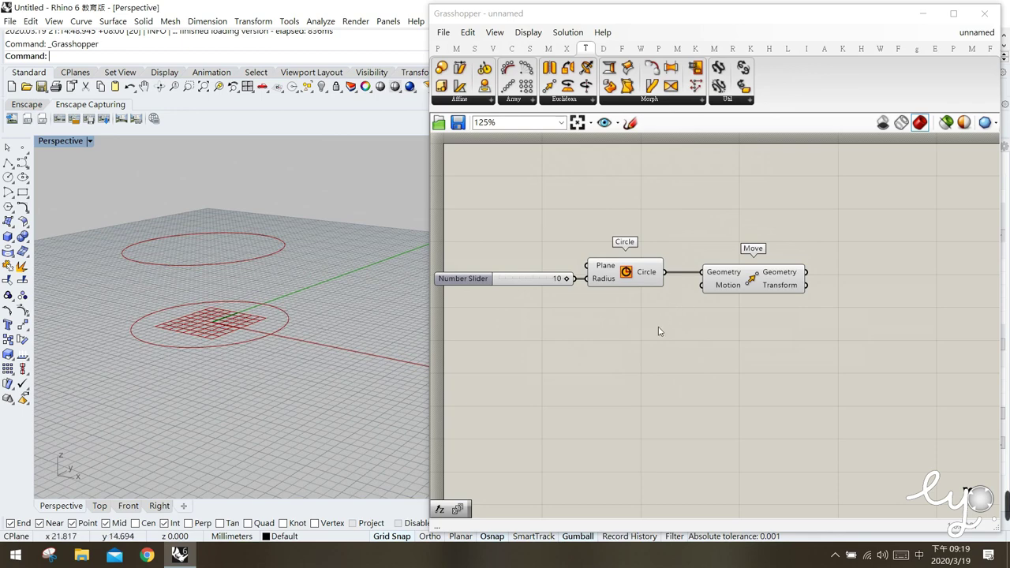
pyautogui.moveTo(718, 292); pyautogui.dragTo(700, 292)
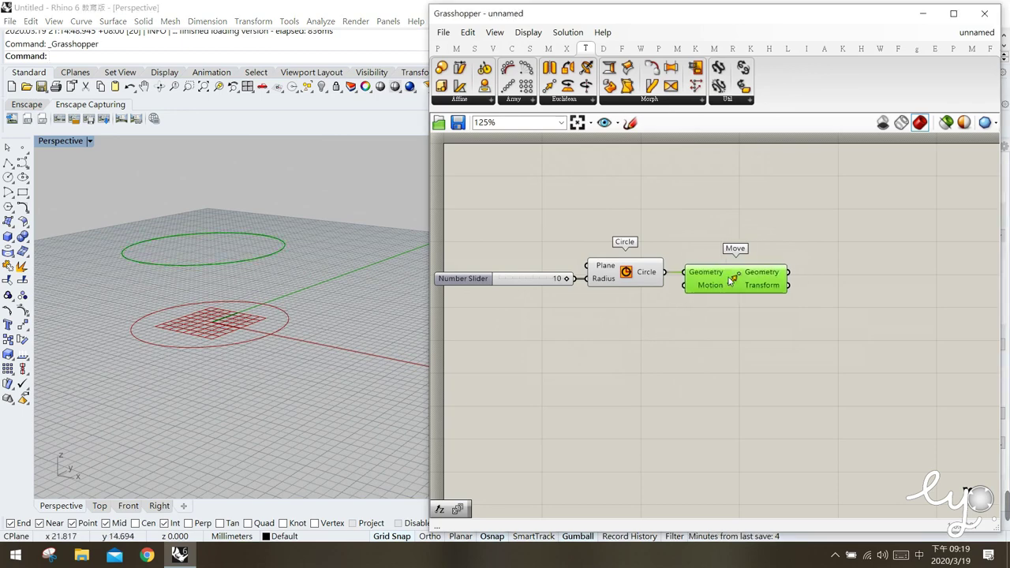
pyautogui.click(666, 377)
# Step: Add a Unit Z vector component directly below the Circle component
pyautogui.click(493, 49)
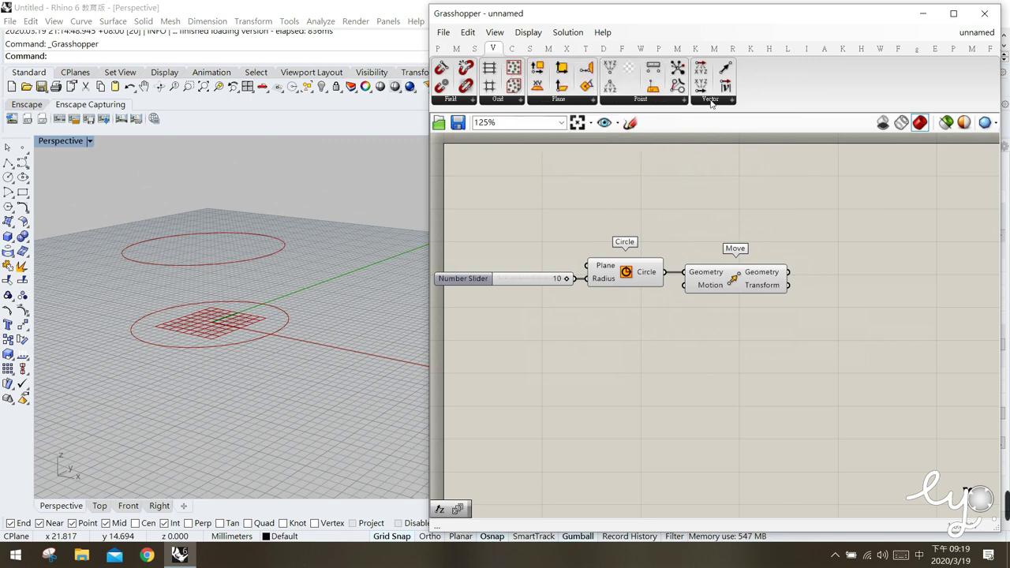
pyautogui.click(710, 101)
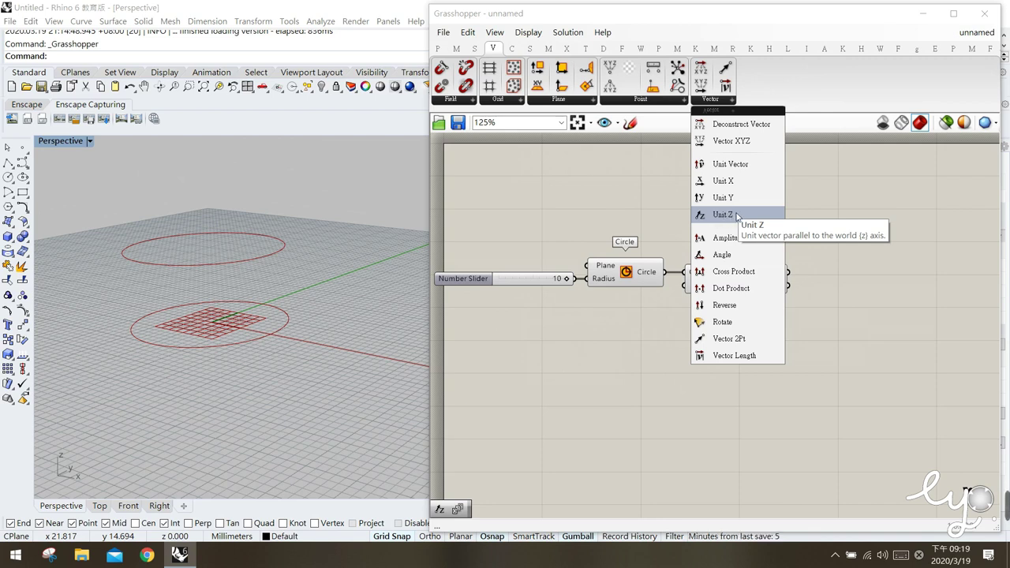
pyautogui.click(737, 215)
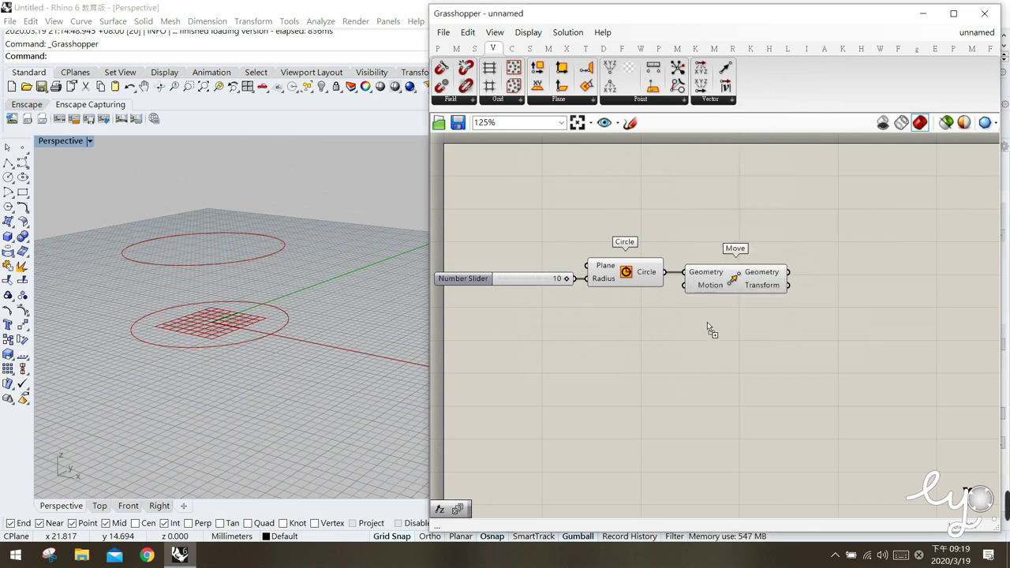
pyautogui.click(628, 324)
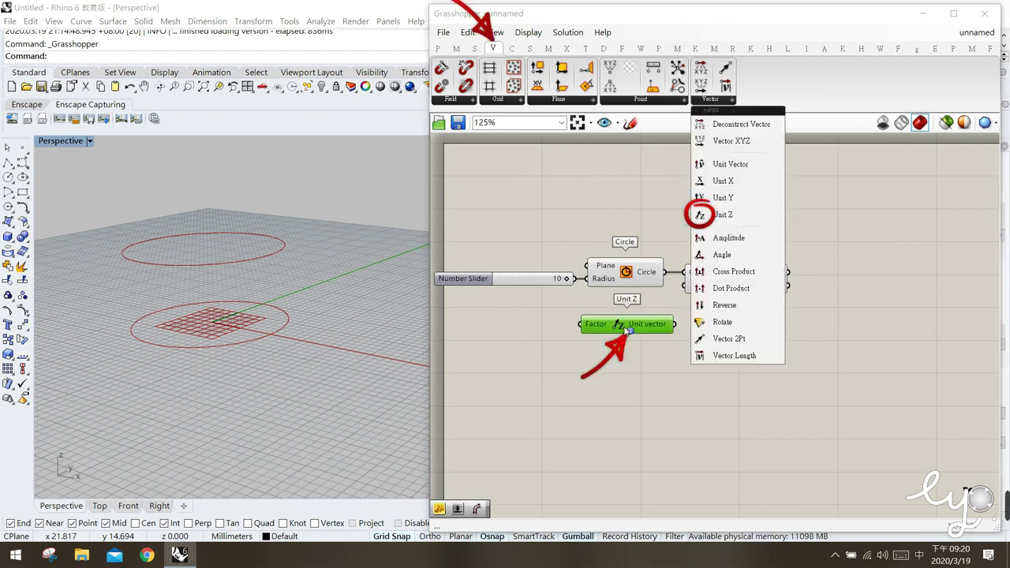
pyautogui.click(609, 368)
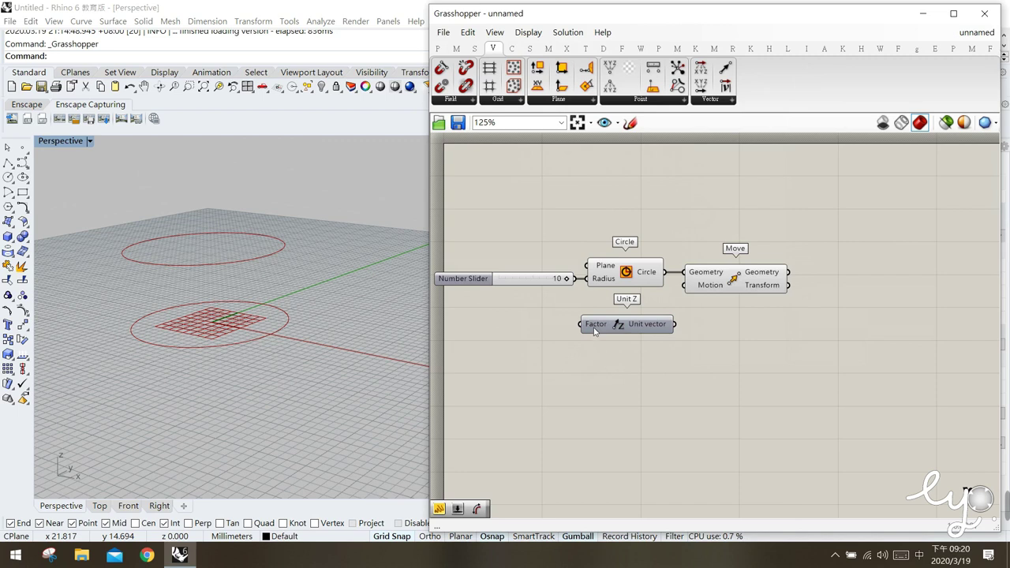
# Step: Create a number slider with value 20 and wire it into the Unit Z component's Factor input
pyautogui.moveTo(595, 331)
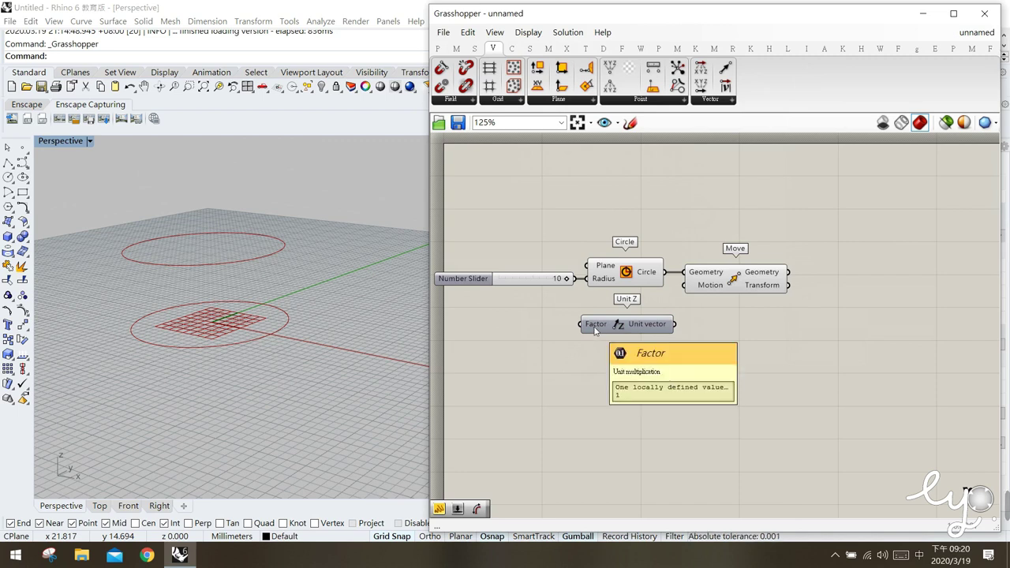
pyautogui.doubleClick(520, 330)
pyautogui.write('20')
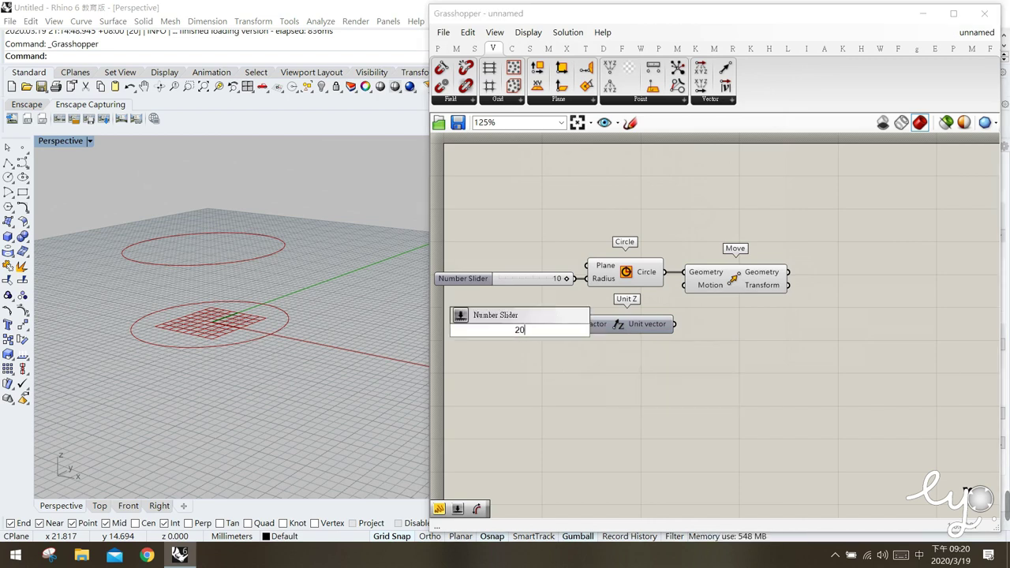
pyautogui.press('Return')
pyautogui.moveTo(520, 332); pyautogui.dragTo(500, 328)
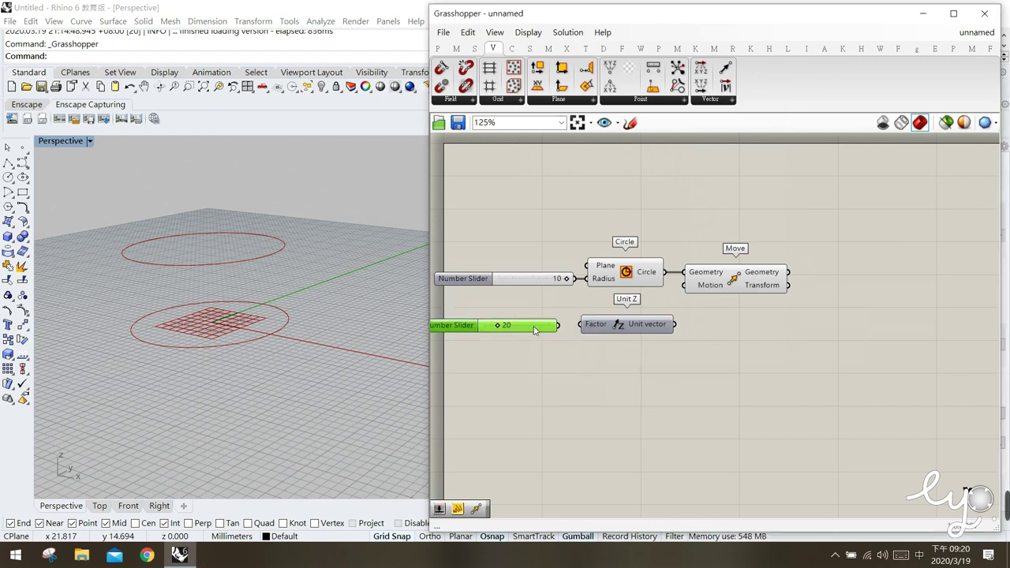
pyautogui.moveTo(587, 331); pyautogui.dragTo(552, 328)
pyautogui.click(580, 378)
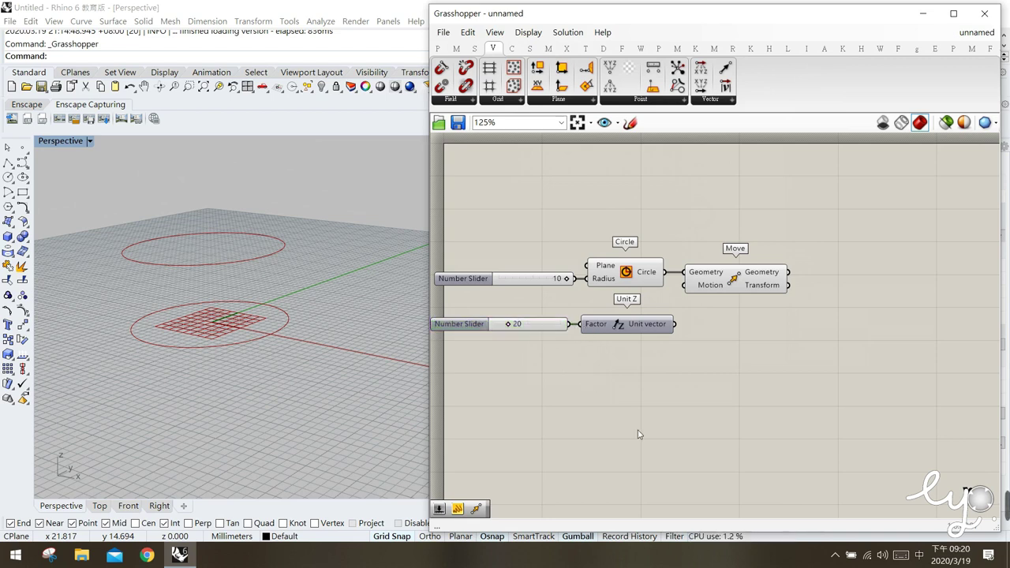
# Step: Wire Unit Z's Unit vector output into Move's Motion input and check the original and moved circles in the viewport
pyautogui.click(650, 330)
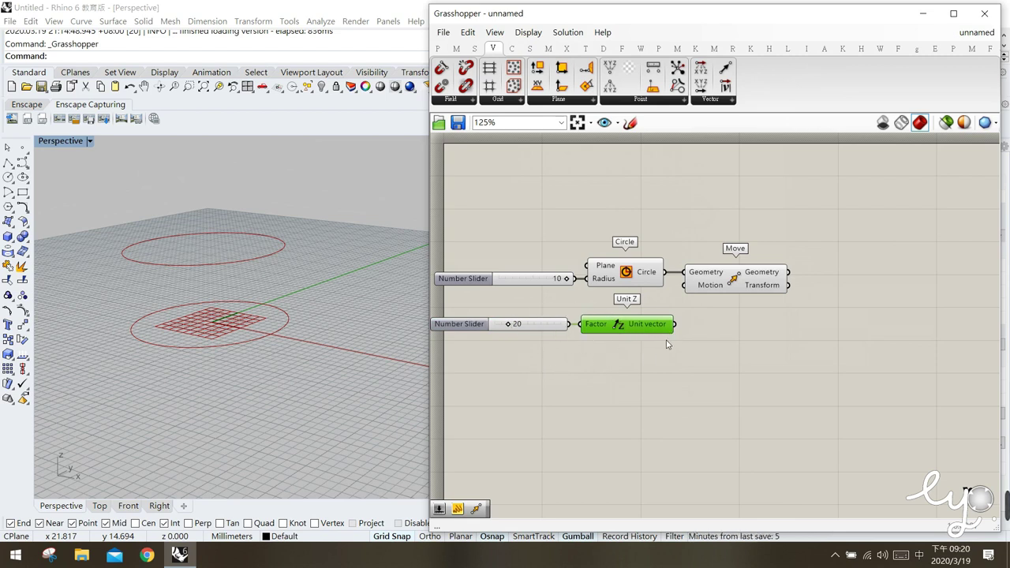
pyautogui.moveTo(676, 321); pyautogui.dragTo(685, 285)
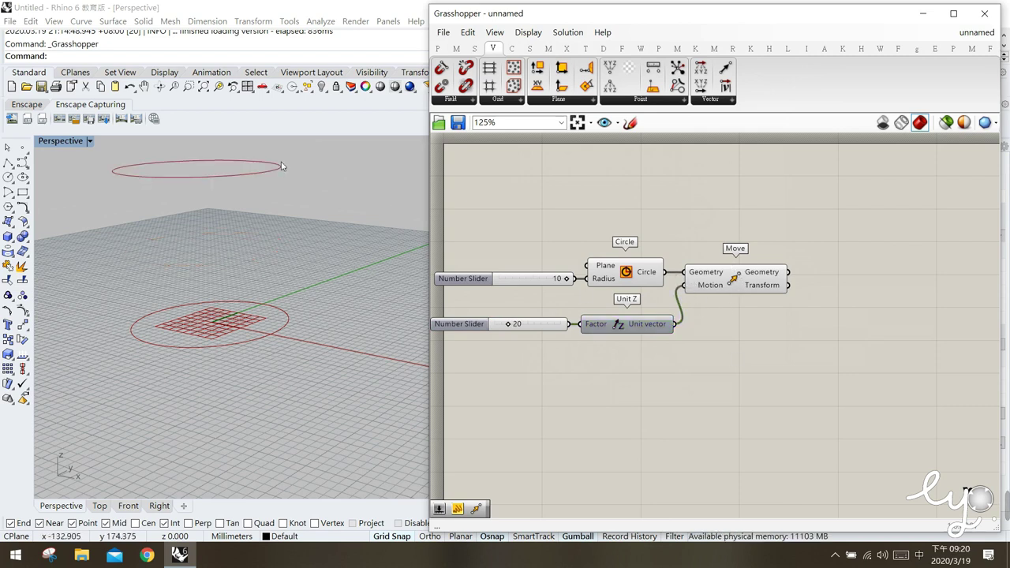
pyautogui.keyDown('shift'); pyautogui.moveTo(323, 247); pyautogui.dragTo(349, 311, button='right'); pyautogui.keyUp('shift')
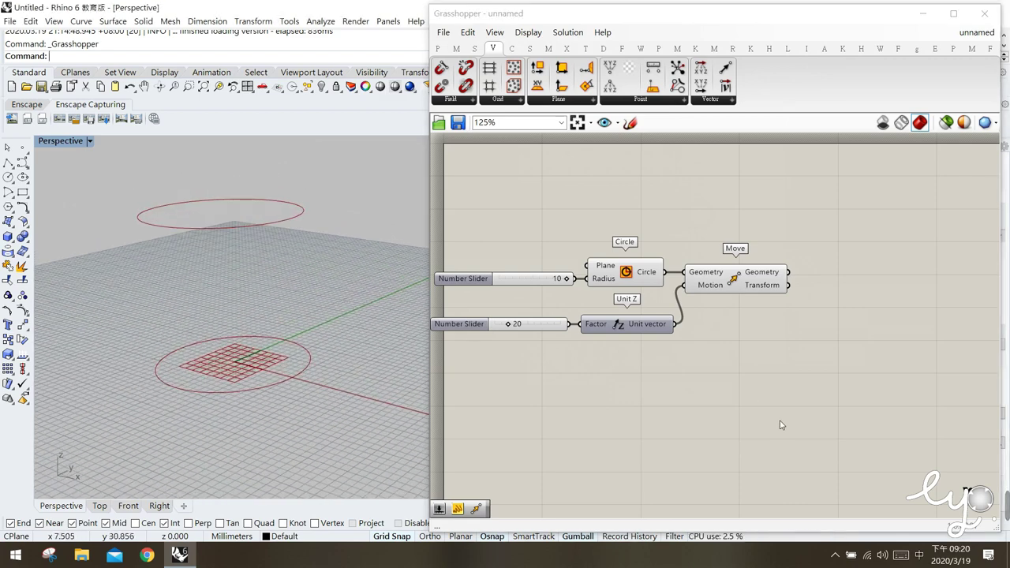
pyautogui.click(775, 433)
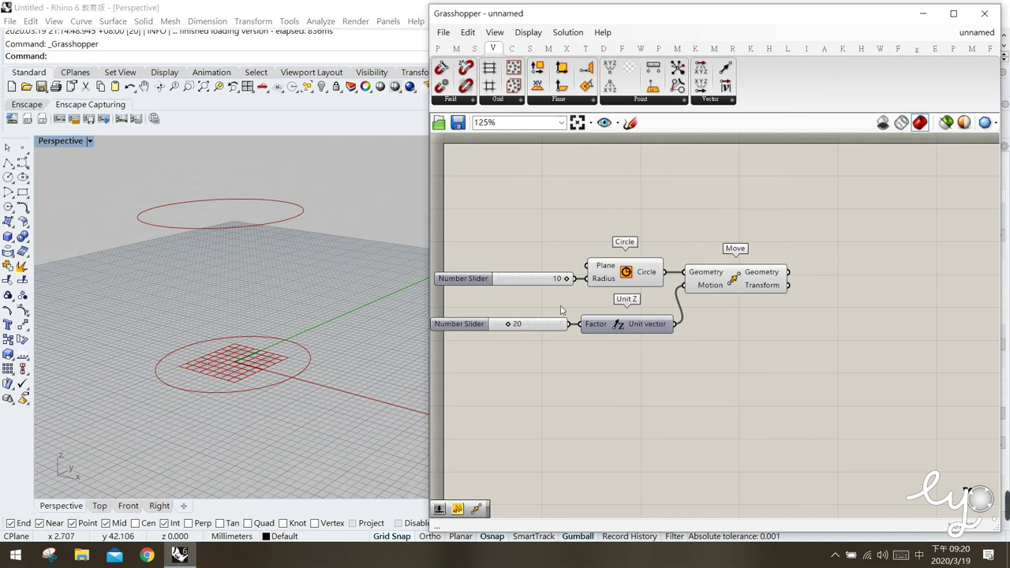
pyautogui.click(631, 278)
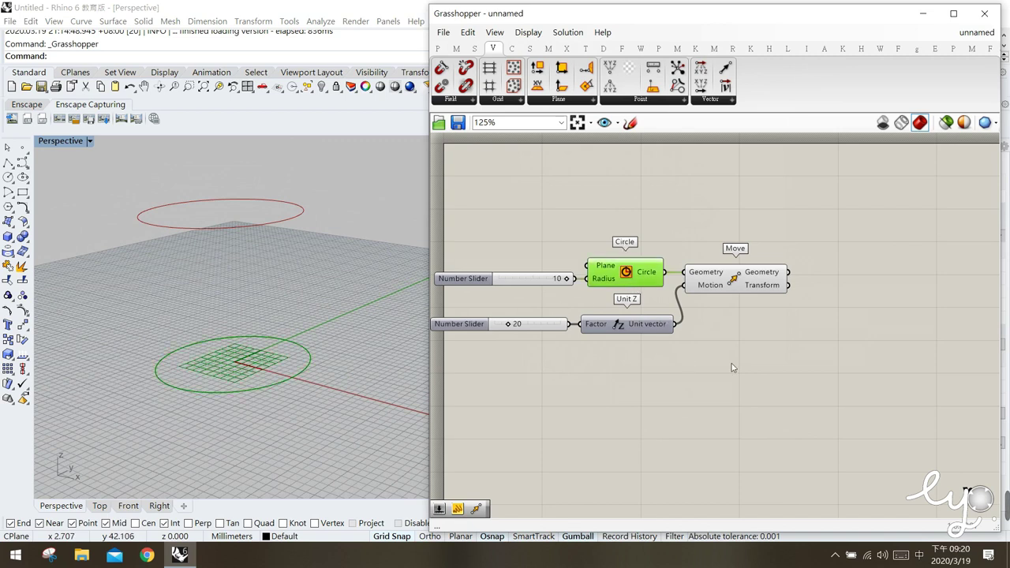
pyautogui.click(759, 278)
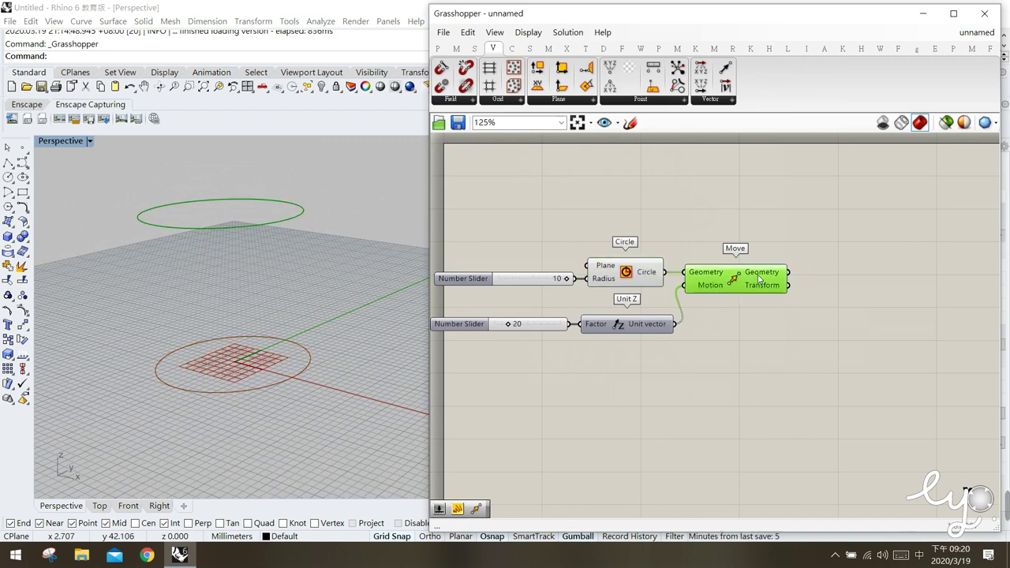
pyautogui.click(750, 384)
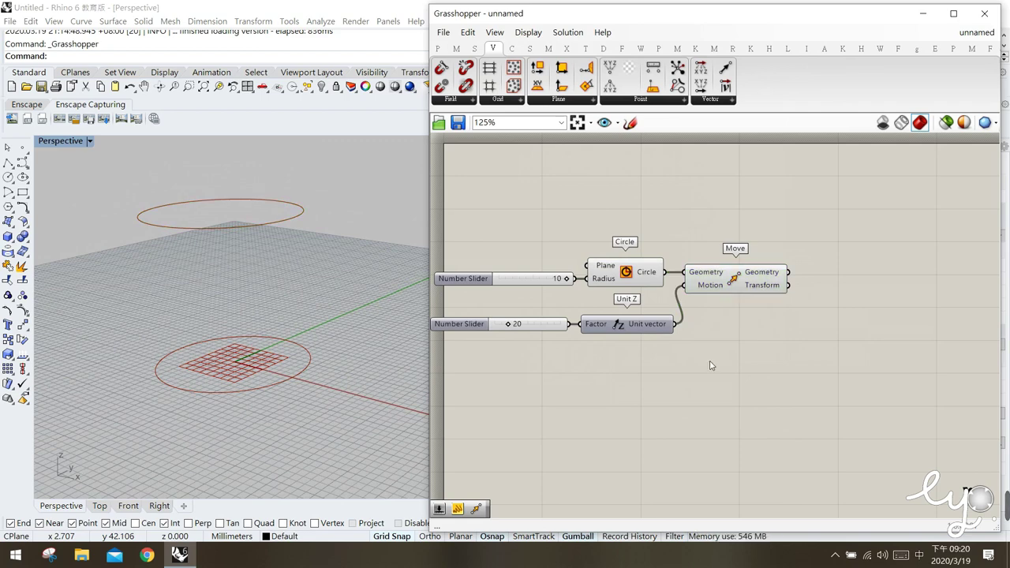
# Step: Add a Divide Curve component above Move and place a copy of it beside Move's outputs
pyautogui.click(511, 48)
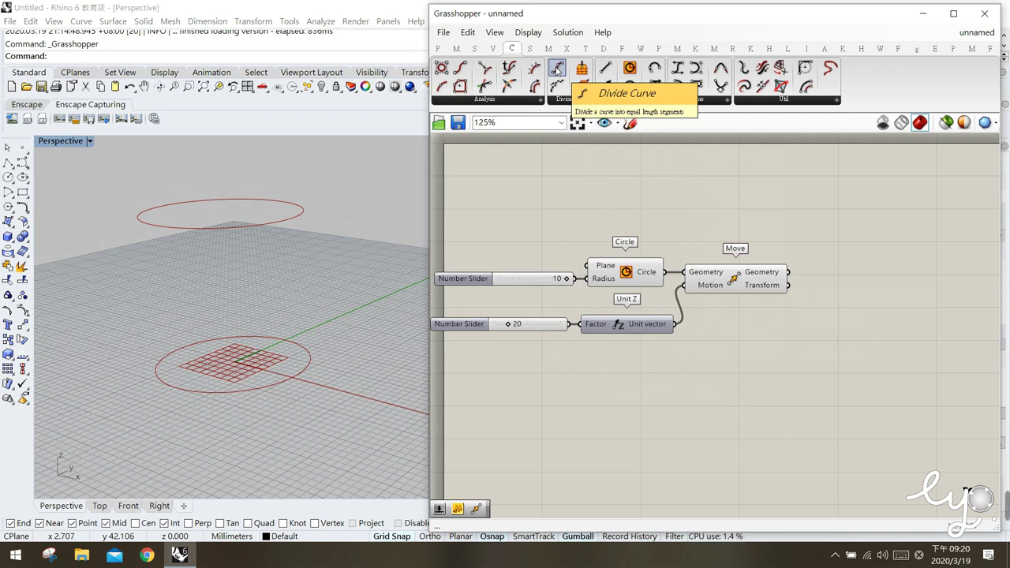
pyautogui.moveTo(557, 69); pyautogui.dragTo(716, 202)
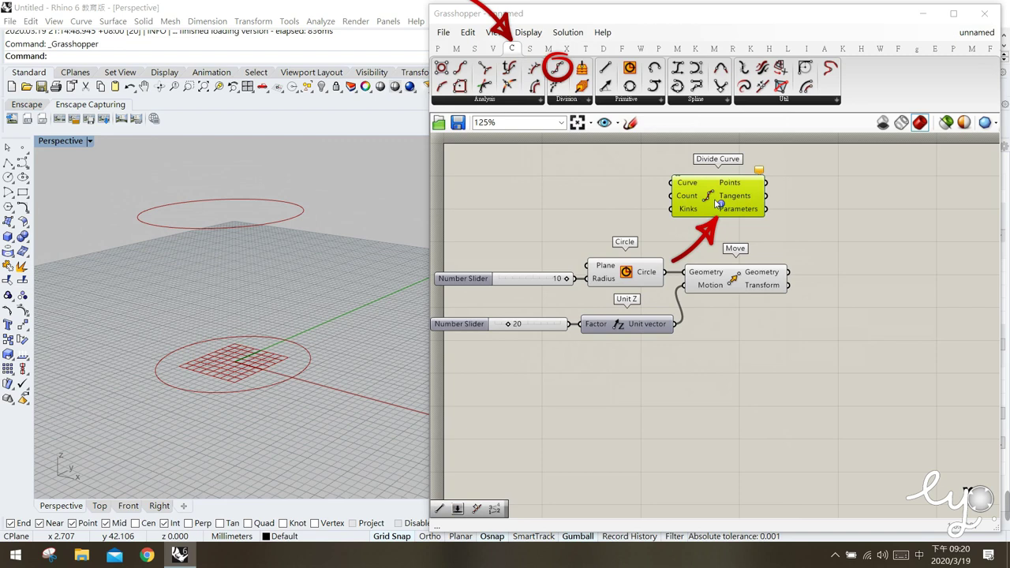
pyautogui.click(612, 234)
pyautogui.moveTo(704, 203); pyautogui.dragTo(725, 216)
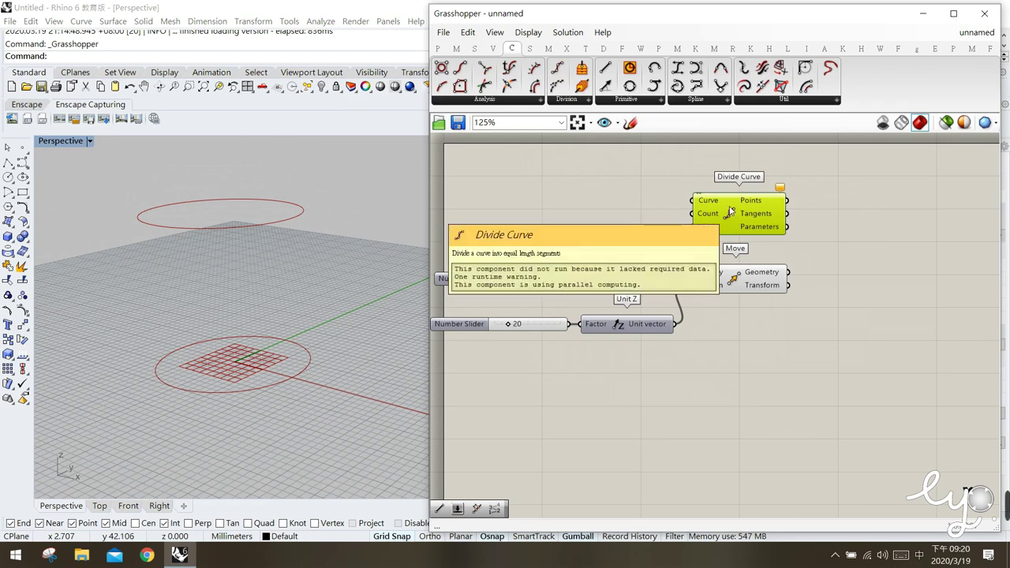
pyautogui.moveTo(742, 221); pyautogui.dragTo(863, 282)
pyautogui.click(628, 275)
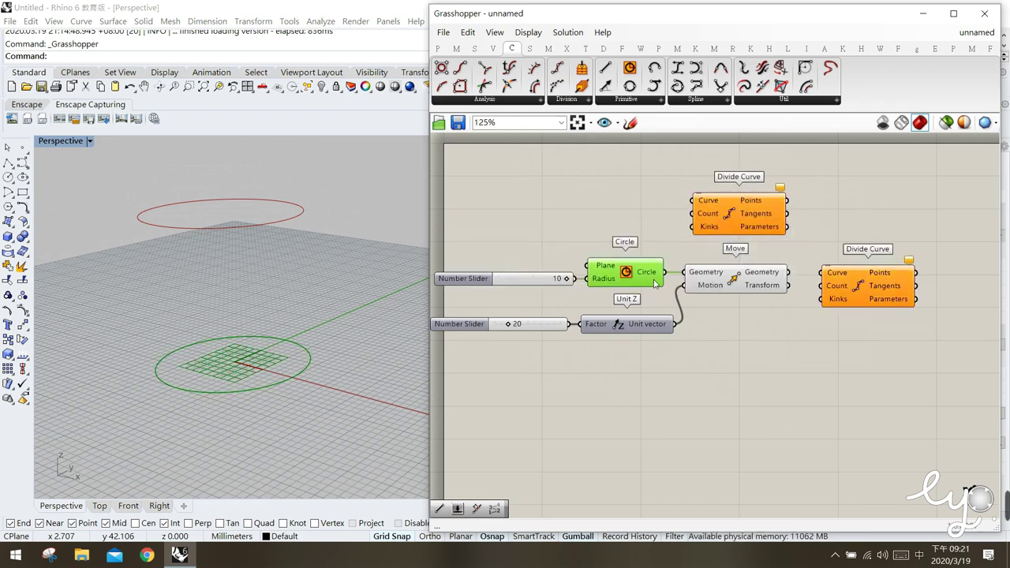
# Step: Wire Circle's output into the upper Divide Curve's Curve input and Move's Geometry output into the other Divide Curve's Curve input
pyautogui.moveTo(667, 273)
pyautogui.mouseDown()
pyautogui.moveTo(677, 209)
pyautogui.moveTo(696, 202)
pyautogui.moveTo(745, 220)
pyautogui.moveTo(739, 211)
pyautogui.mouseUp()
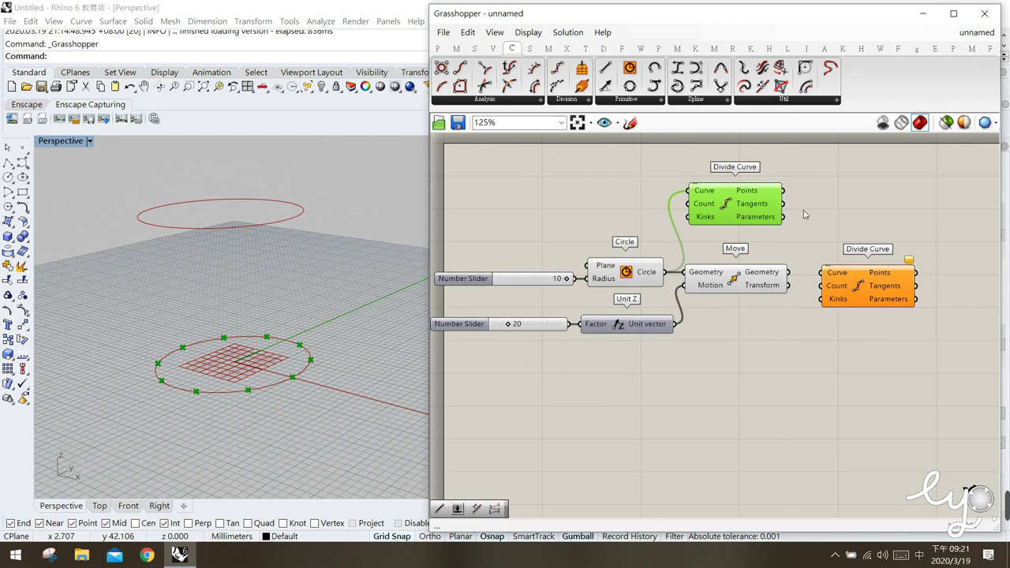
pyautogui.click(797, 251)
pyautogui.click(786, 284)
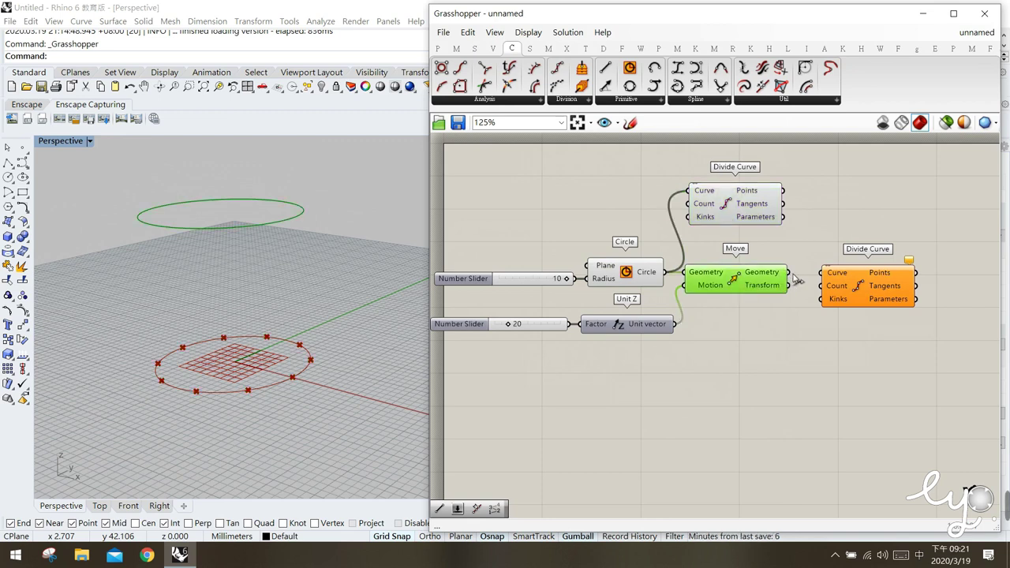
pyautogui.moveTo(788, 272); pyautogui.dragTo(860, 291)
pyautogui.click(828, 359)
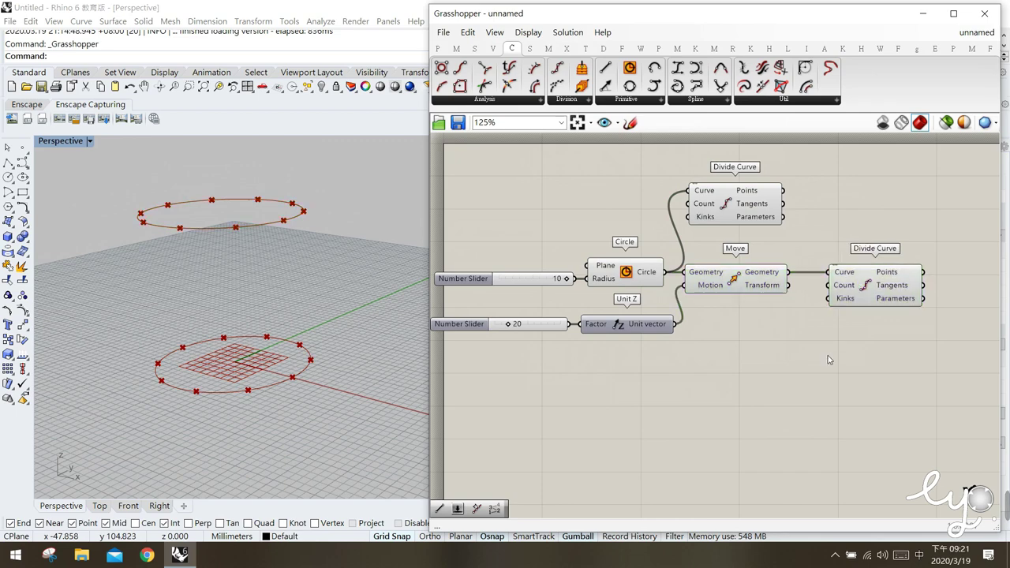
# Step: Create a number slider with value 20 and wire it into the upper Divide Curve's Count input
pyautogui.doubleClick(586, 209)
pyautogui.write('20')
pyautogui.press('Return')
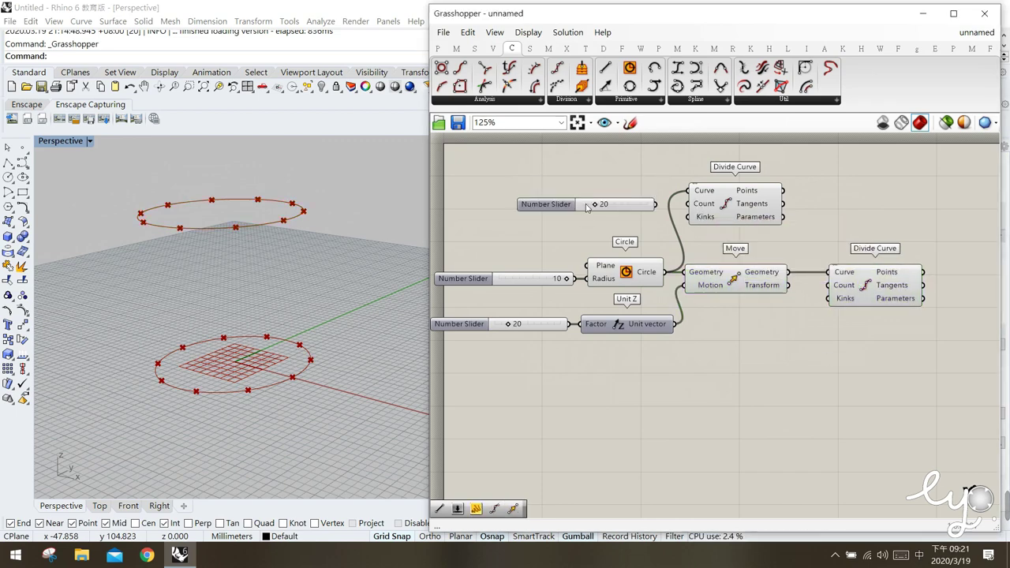
pyautogui.moveTo(614, 212); pyautogui.dragTo(688, 204)
pyautogui.click(649, 205)
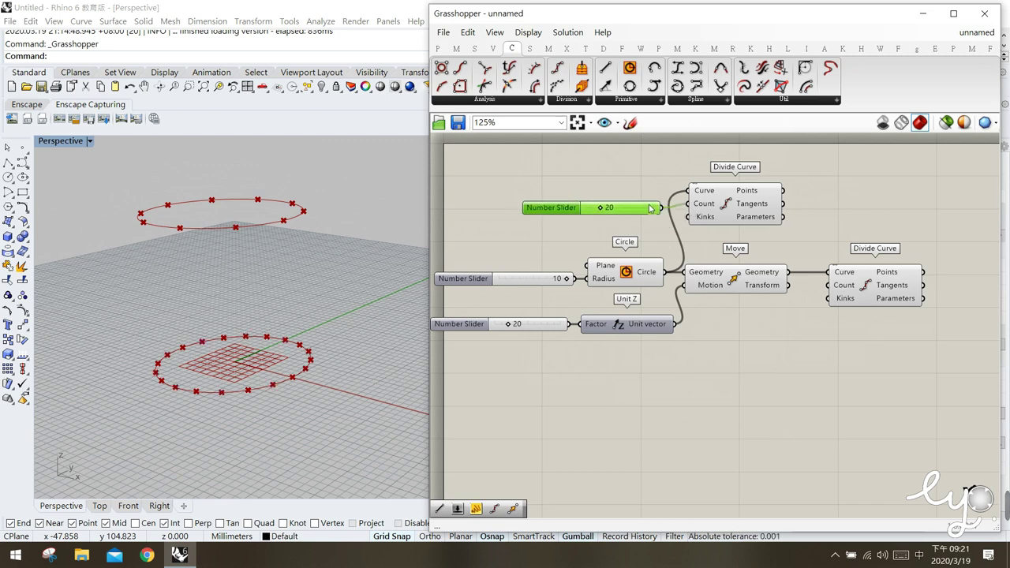
pyautogui.click(651, 235)
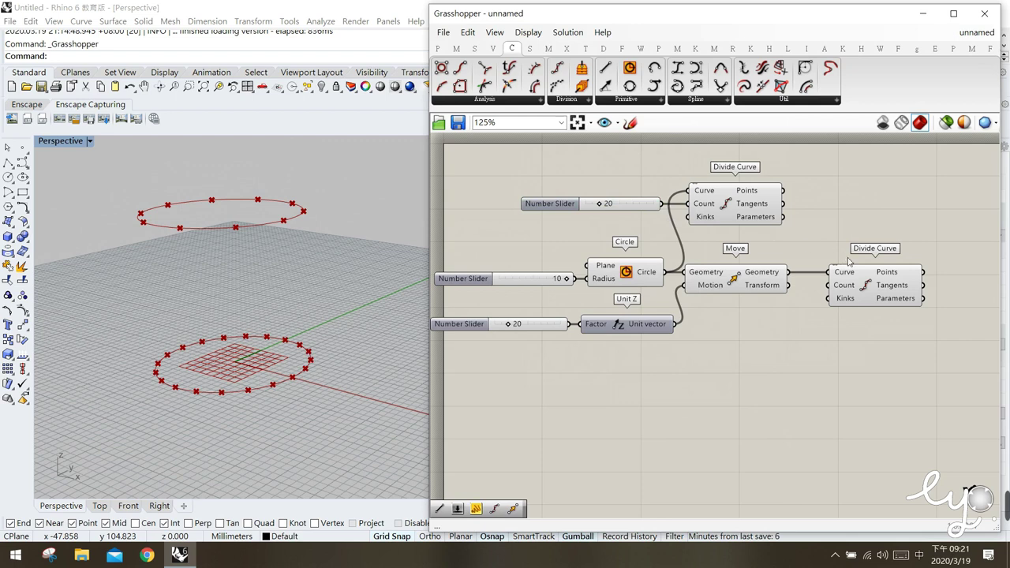
# Step: Wire the division count slider into the second Divide Curve's Count input as well and check the points on both circles
pyautogui.click(872, 292)
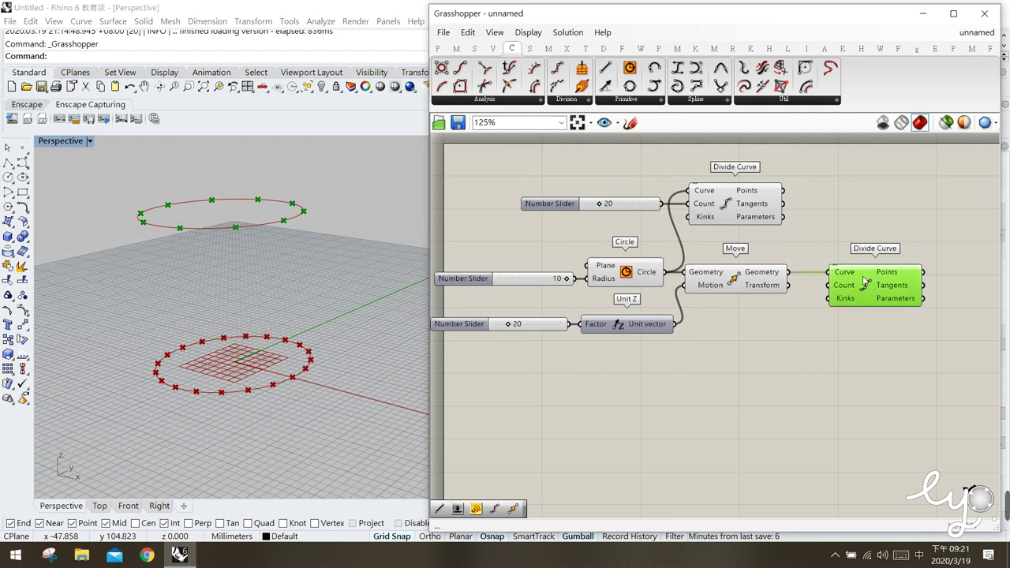
pyautogui.click(834, 243)
pyautogui.click(627, 207)
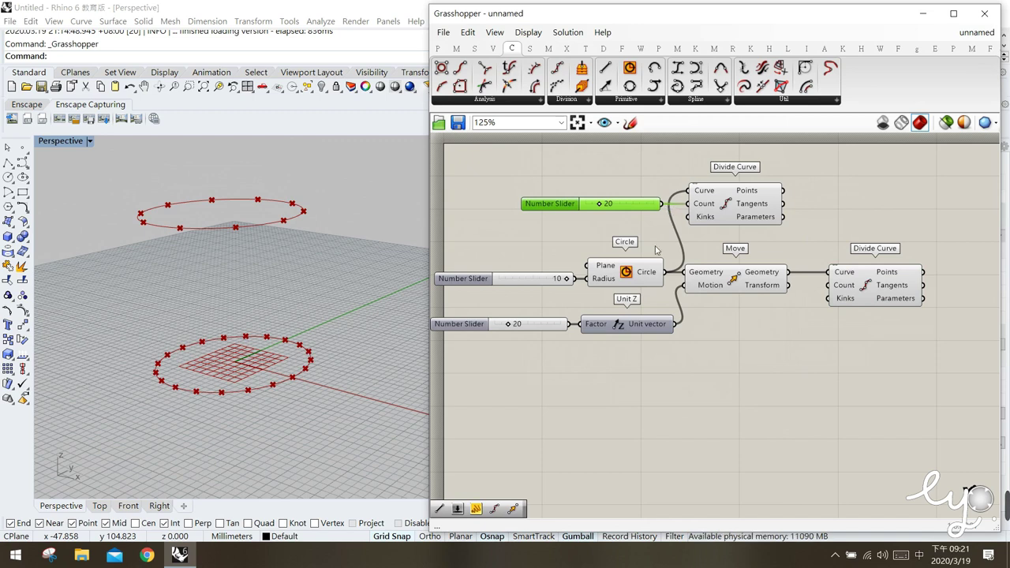
pyautogui.moveTo(669, 209); pyautogui.dragTo(842, 294)
pyautogui.click(765, 404)
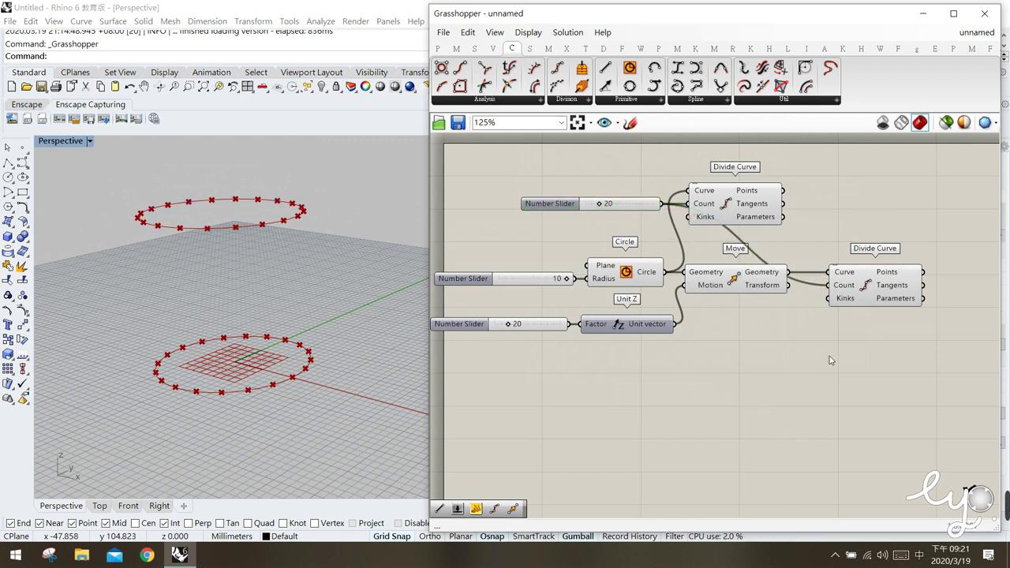
pyautogui.click(748, 213)
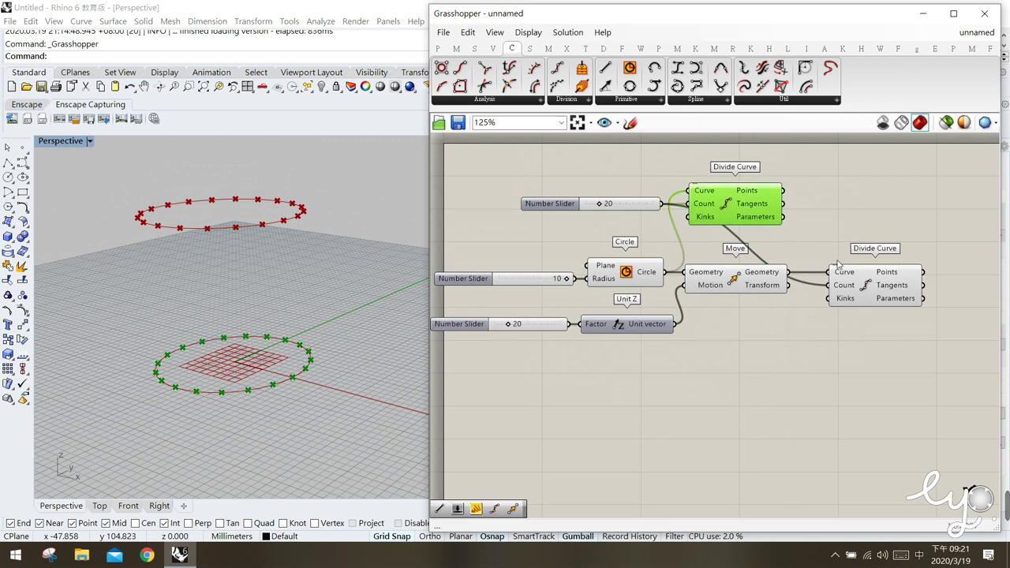
pyautogui.click(870, 285)
pyautogui.click(804, 364)
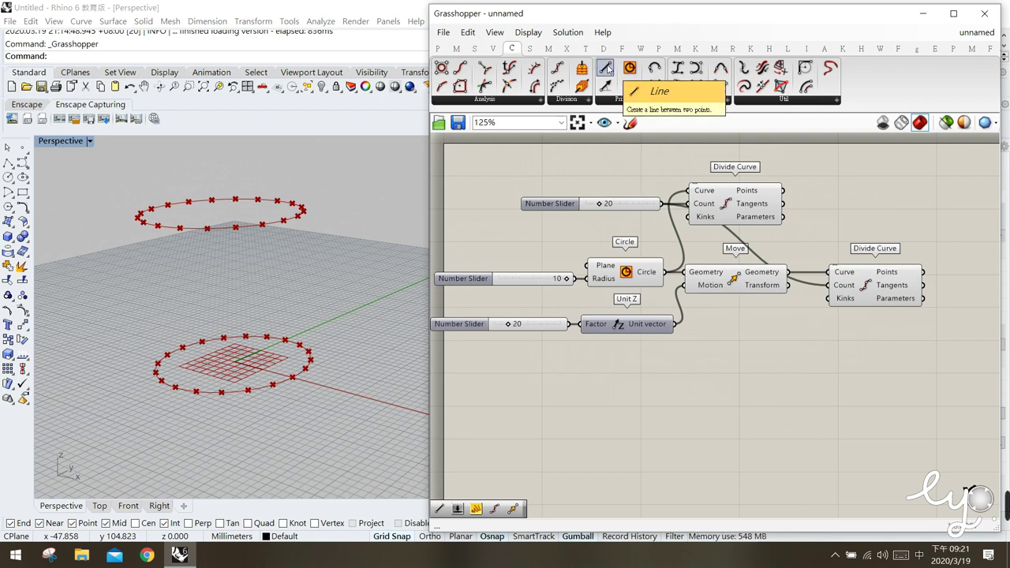
# Step: Add a Line component and wire the upper Divide Curve's Points output into its Start Point input
pyautogui.moveTo(608, 69); pyautogui.dragTo(907, 207)
pyautogui.click(757, 203)
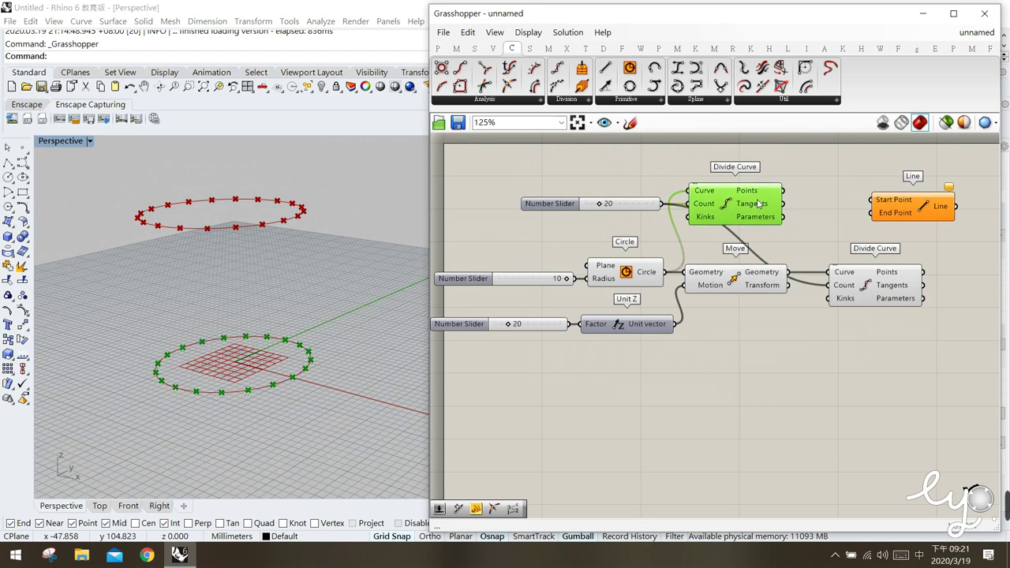
pyautogui.moveTo(782, 190); pyautogui.dragTo(871, 200)
# Step: Wire the moved circle's Divide Curve Points into Line's End Point input, aligning Line with the upper Divide Curve
pyautogui.moveTo(932, 277); pyautogui.dragTo(881, 278, button='right')
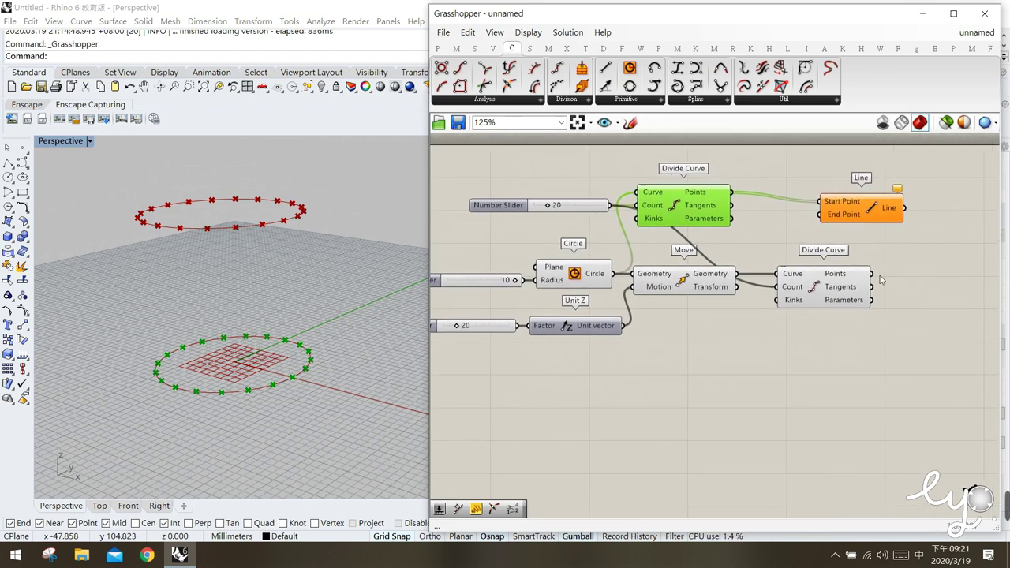
pyautogui.moveTo(872, 274); pyautogui.dragTo(912, 199)
pyautogui.click(887, 308)
pyautogui.click(905, 212)
pyautogui.click(902, 310)
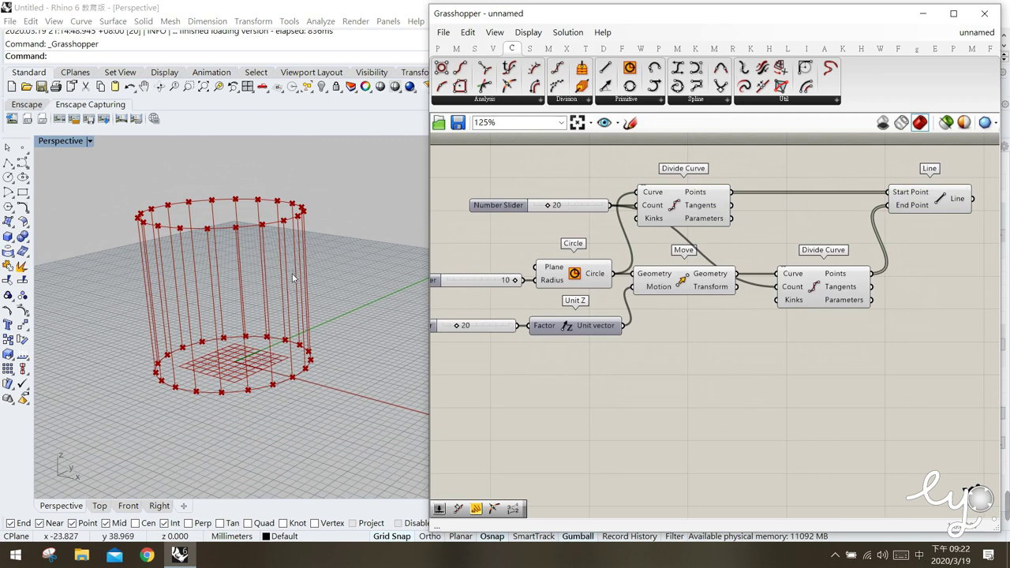
pyautogui.moveTo(97, 165); pyautogui.dragTo(338, 263)
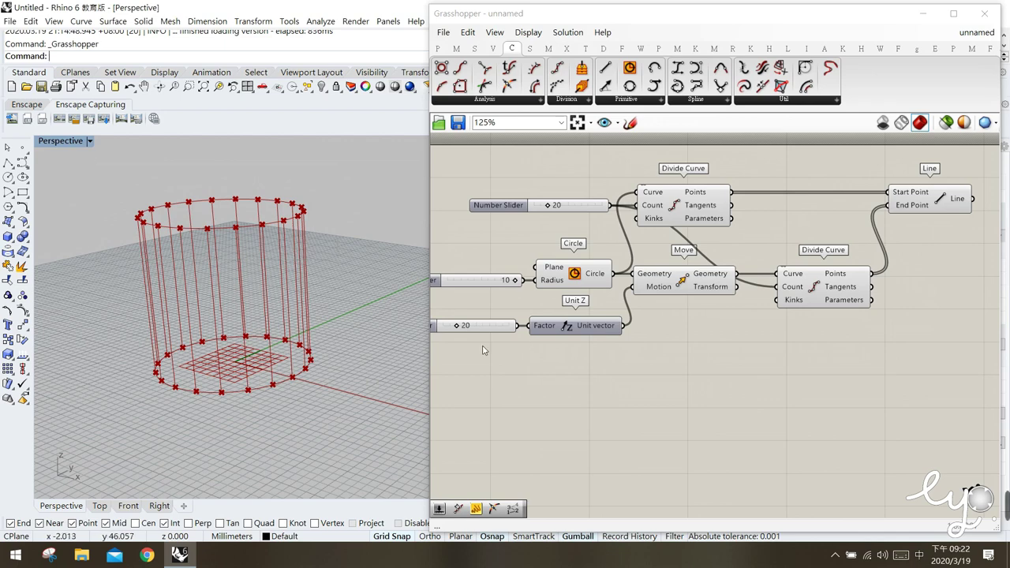
pyautogui.click(774, 408)
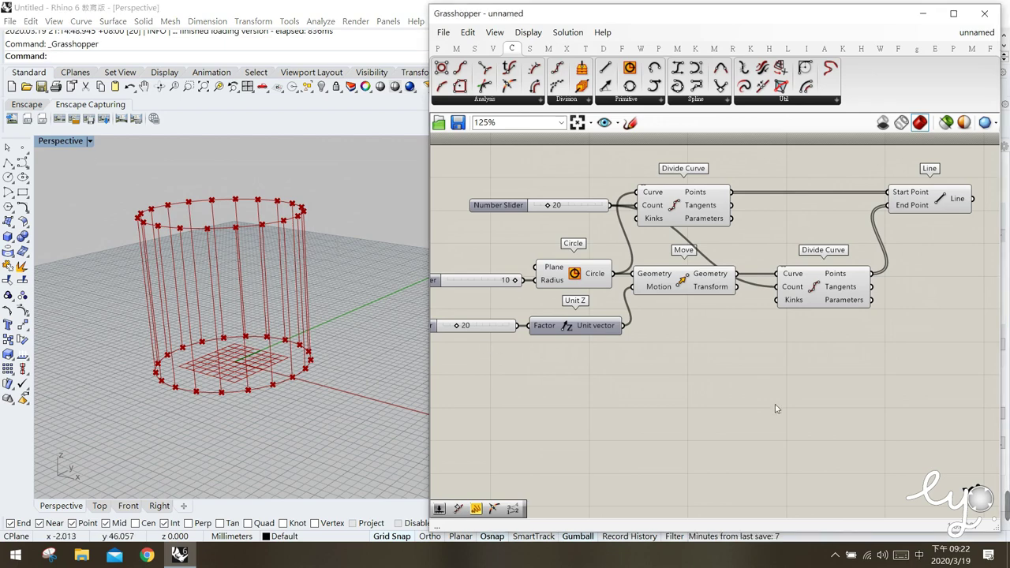
# Step: Add a Point List display component beside the second Divide Curve and wire that component's Points output into it
pyautogui.click(828, 288)
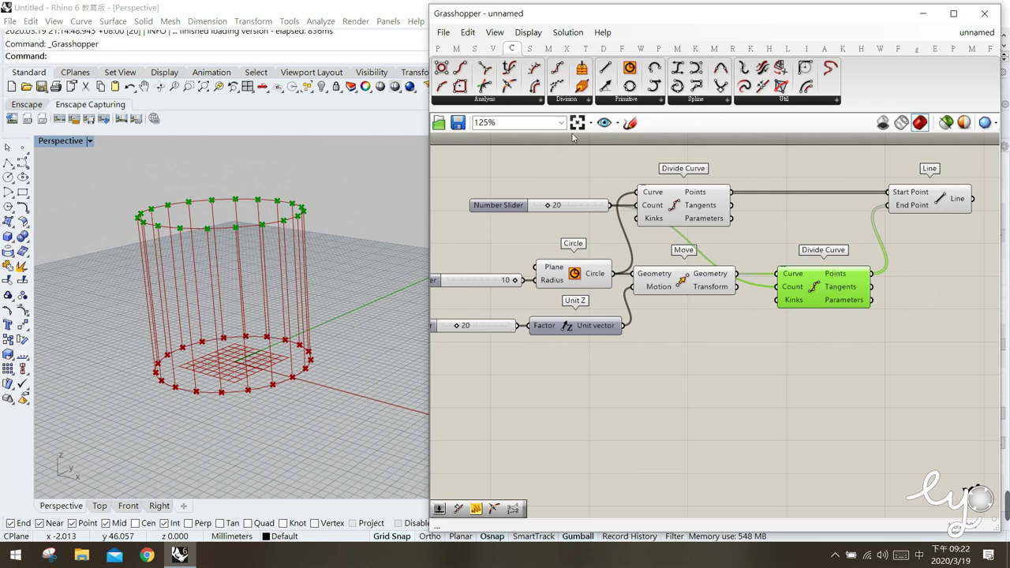
pyautogui.click(603, 50)
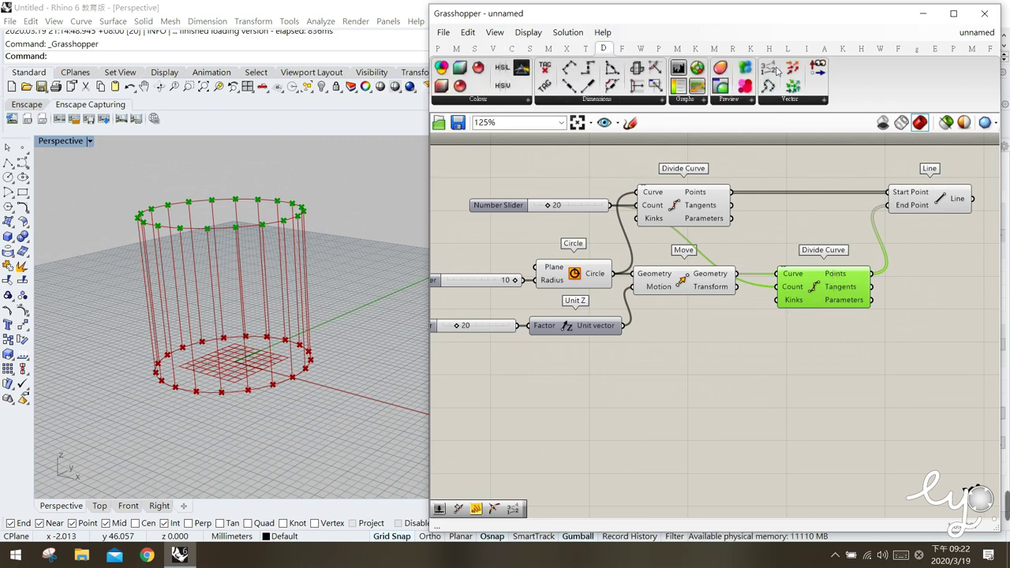
pyautogui.moveTo(773, 70); pyautogui.dragTo(802, 208)
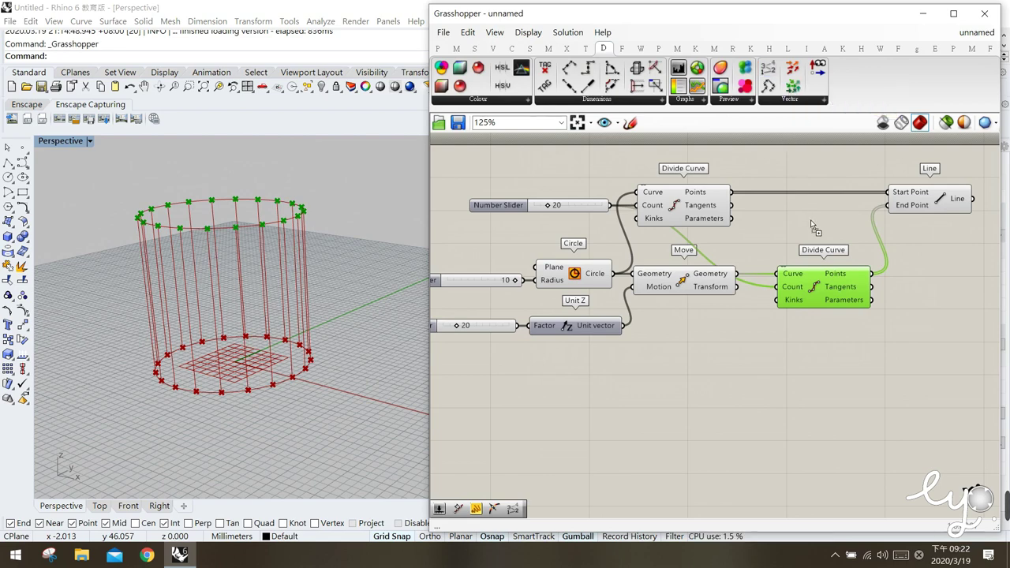
pyautogui.moveTo(919, 330); pyautogui.dragTo(933, 291)
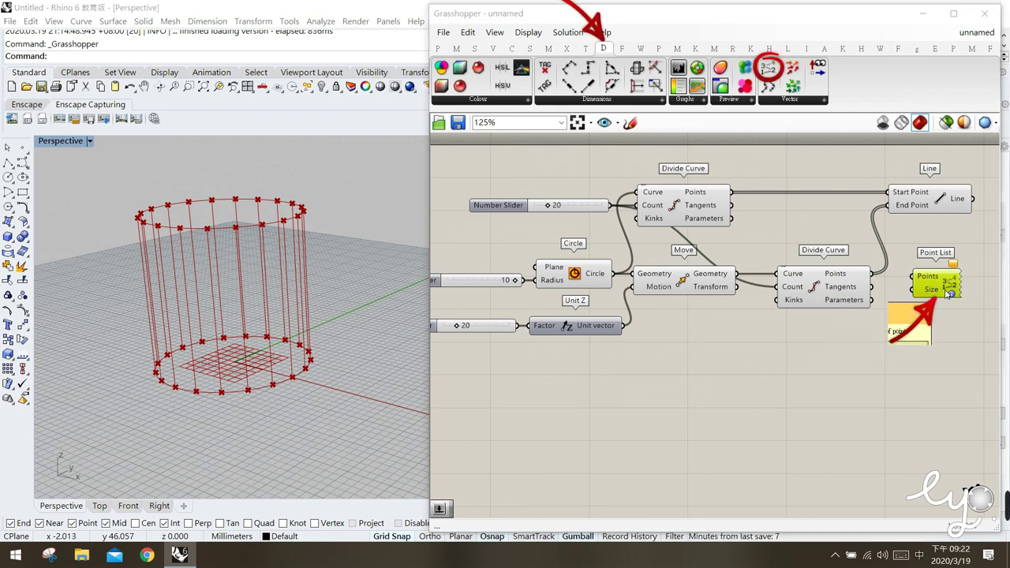
pyautogui.click(892, 296)
pyautogui.click(803, 283)
pyautogui.moveTo(865, 276); pyautogui.dragTo(925, 287)
pyautogui.click(918, 335)
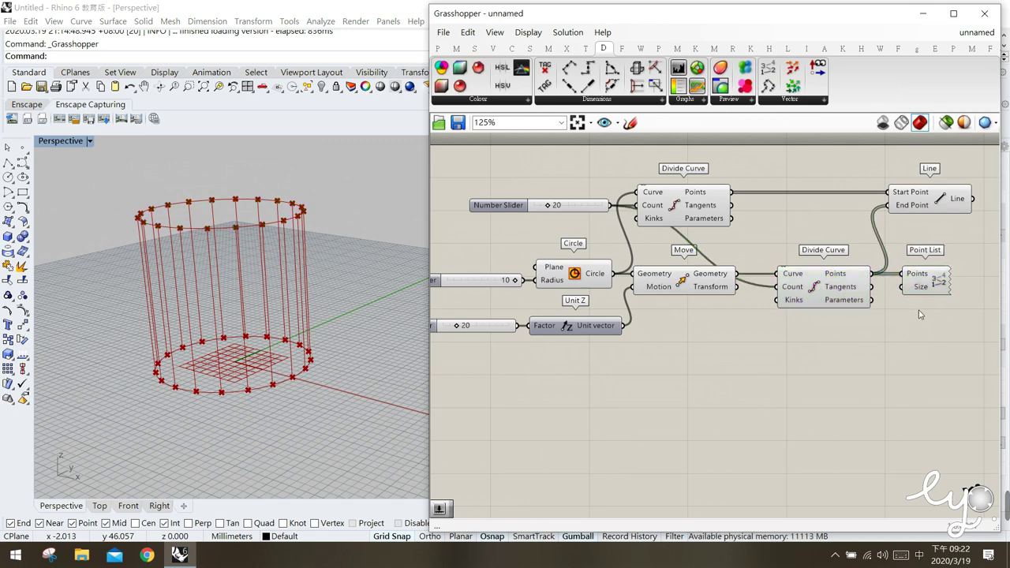
# Step: Create a number slider with value 1 below the second Divide Curve and wire it into Point List's Size input
pyautogui.doubleClick(856, 355)
pyautogui.write('1')
pyautogui.press('Return')
pyautogui.moveTo(856, 357); pyautogui.dragTo(804, 322)
pyautogui.moveTo(904, 292); pyautogui.dragTo(871, 318)
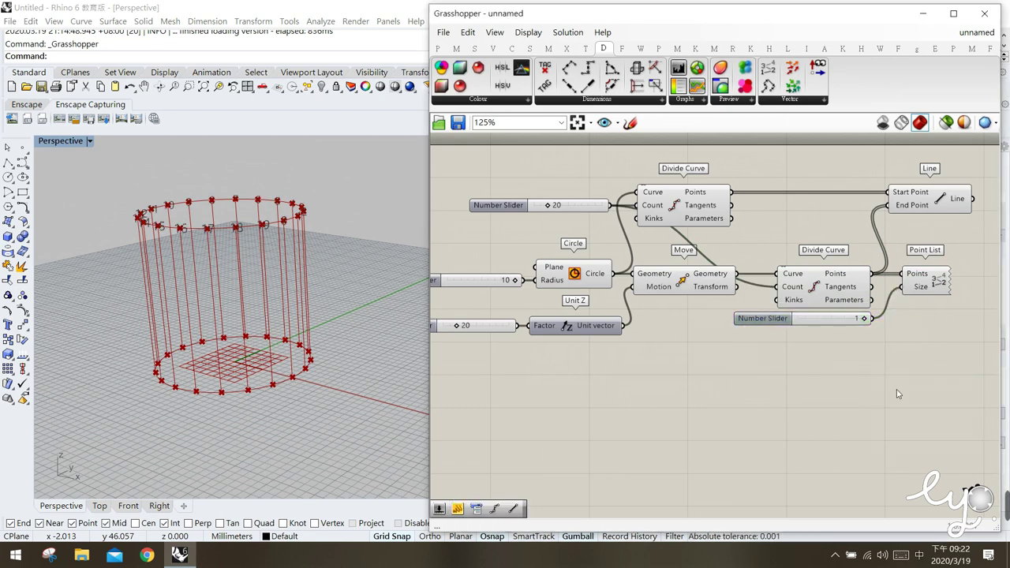
# Step: Turn off the preview of the moved circle's Divide Curve and check the numbered points along the moved circle
pyautogui.click(800, 298)
pyautogui.middleClick(816, 284)
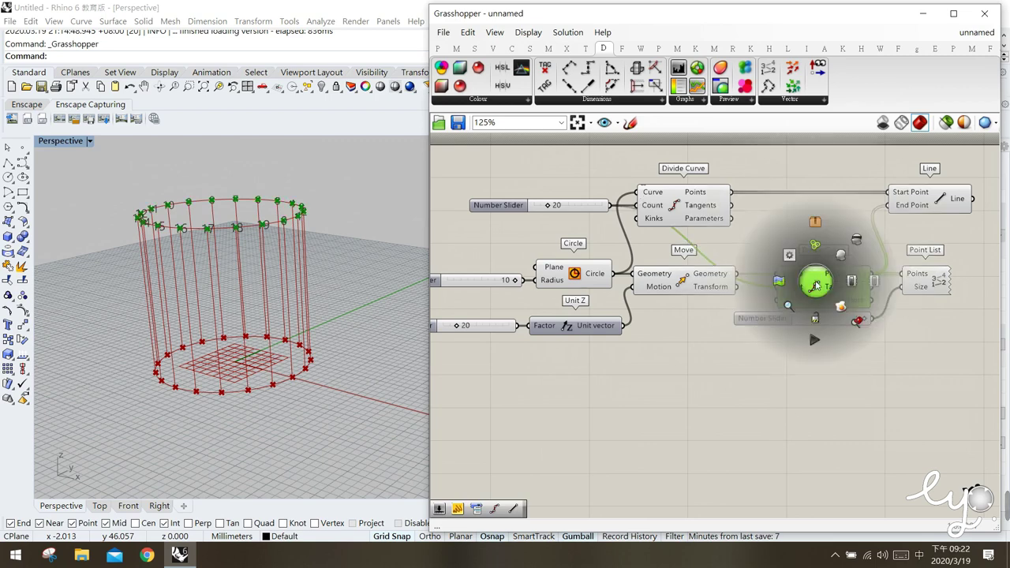
pyautogui.click(858, 239)
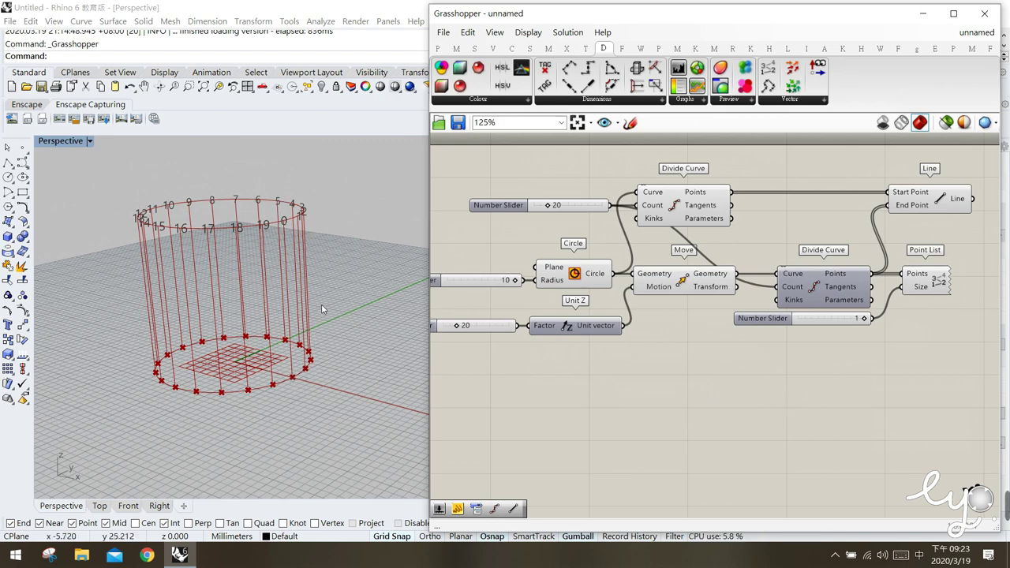
pyautogui.click(683, 278)
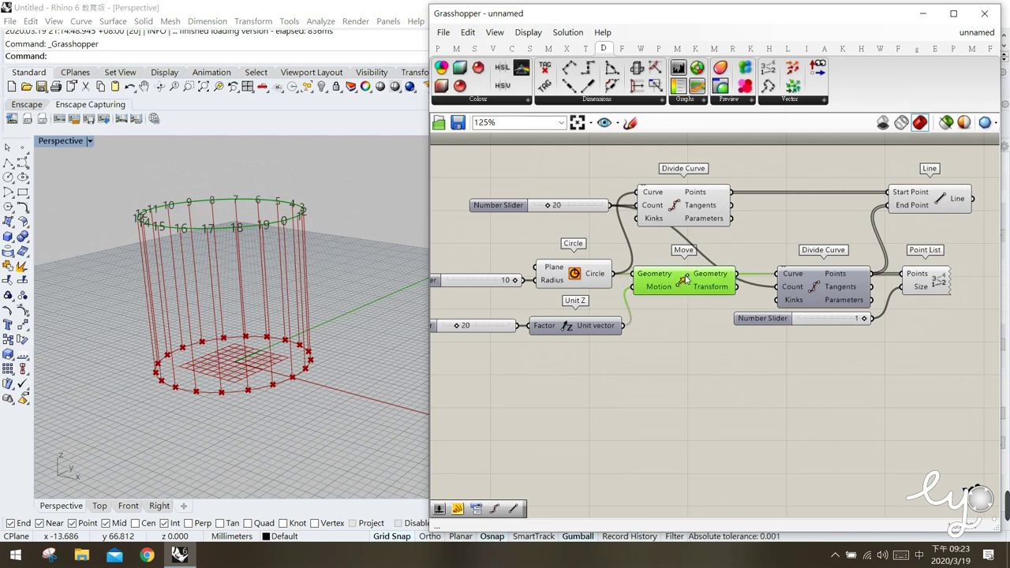
pyautogui.moveTo(97, 162); pyautogui.dragTo(348, 258)
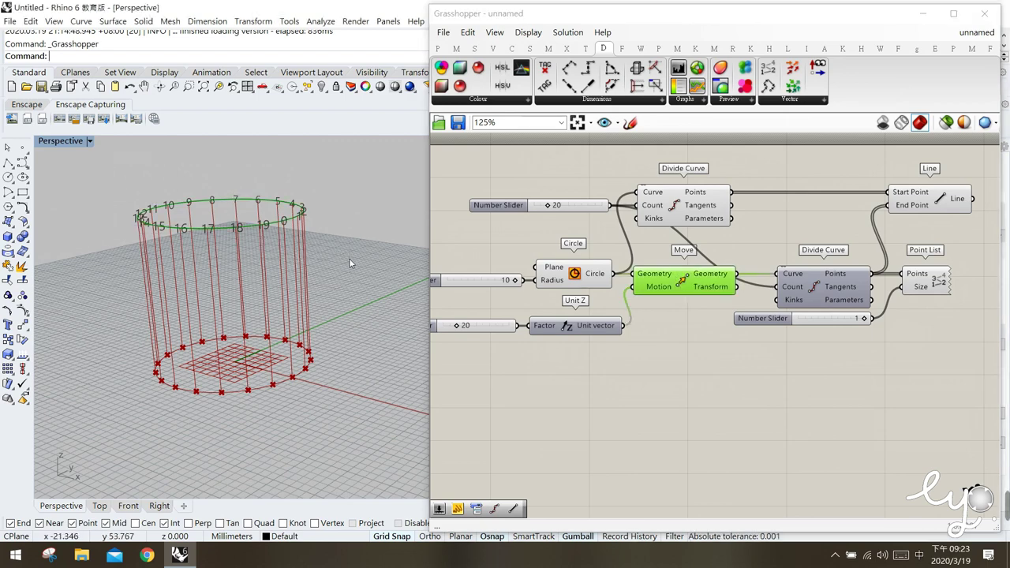
pyautogui.click(697, 424)
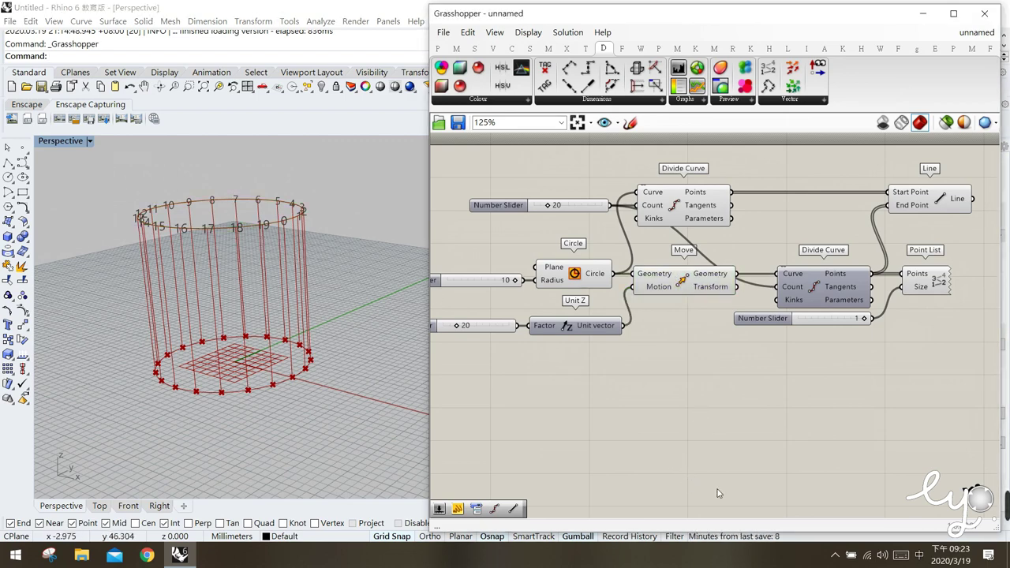
# Step: Add a Rotate component and position it below the second Divide Curve and the Point List size slider
pyautogui.click(589, 49)
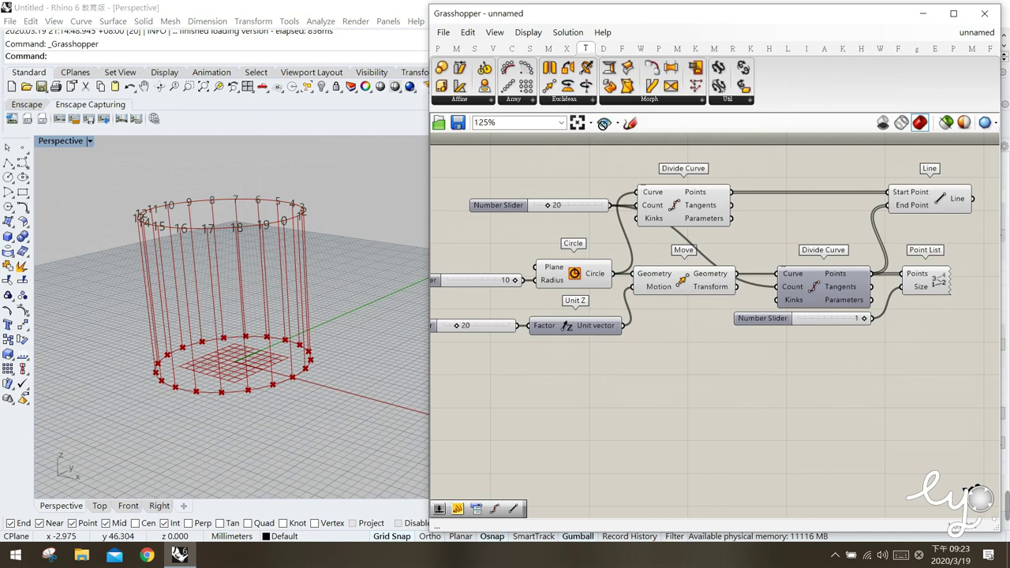
pyautogui.moveTo(769, 394); pyautogui.dragTo(771, 396)
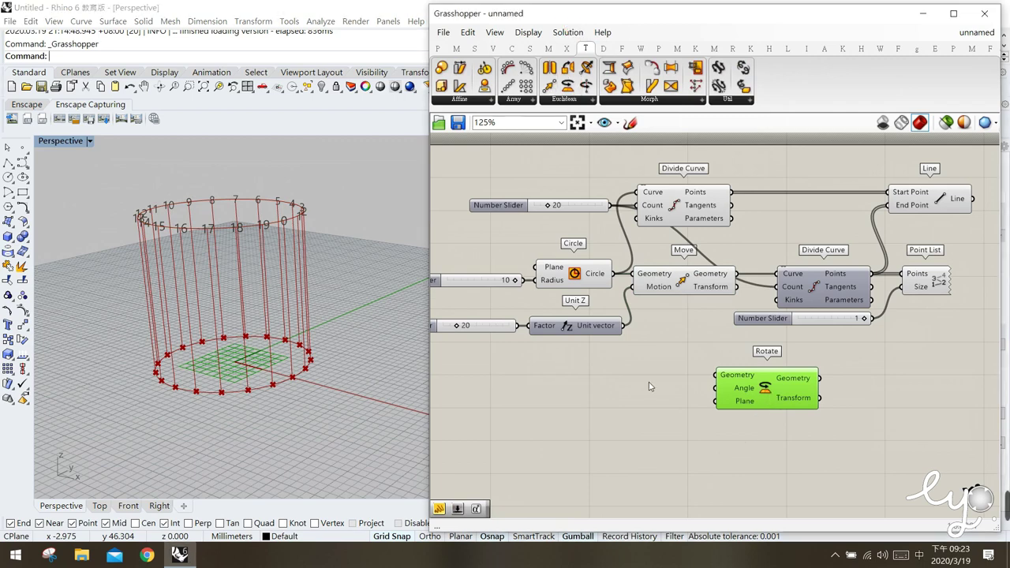
pyautogui.moveTo(758, 388); pyautogui.dragTo(815, 381)
pyautogui.click(701, 394)
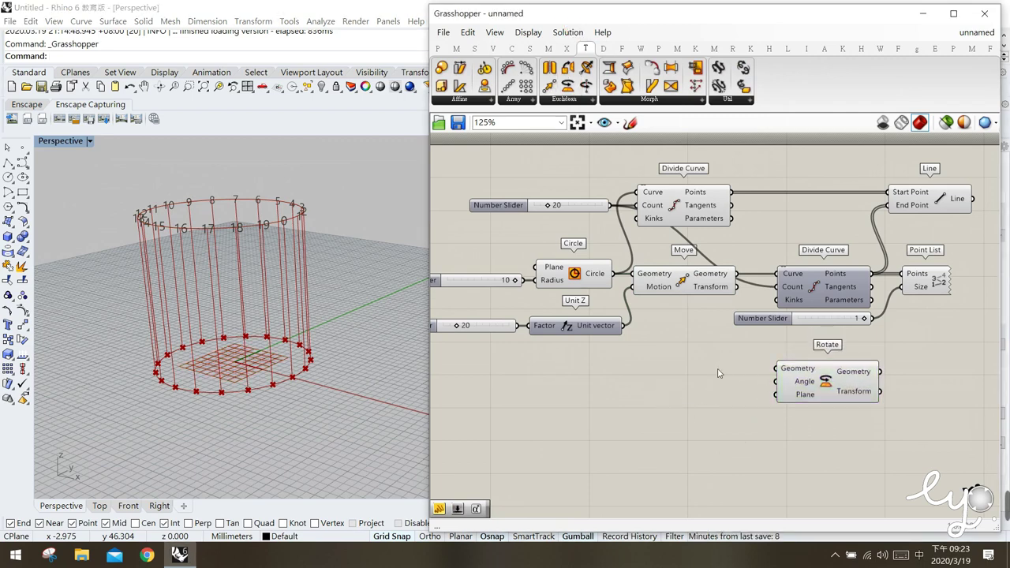
# Step: Wire Move's Geometry output into Rotate's Geometry input
pyautogui.click(709, 287)
pyautogui.moveTo(708, 278)
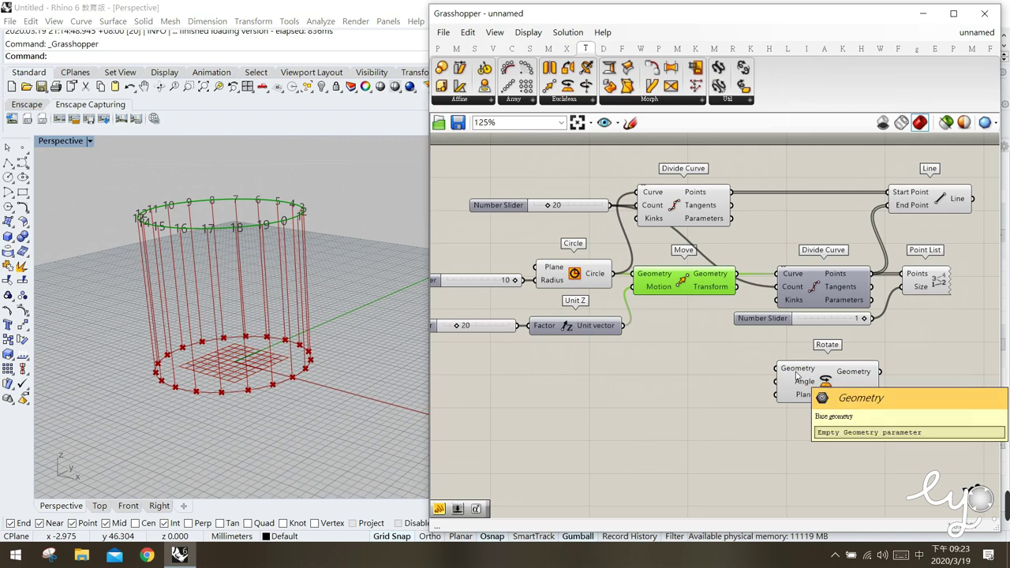
pyautogui.moveTo(737, 275); pyautogui.dragTo(777, 368)
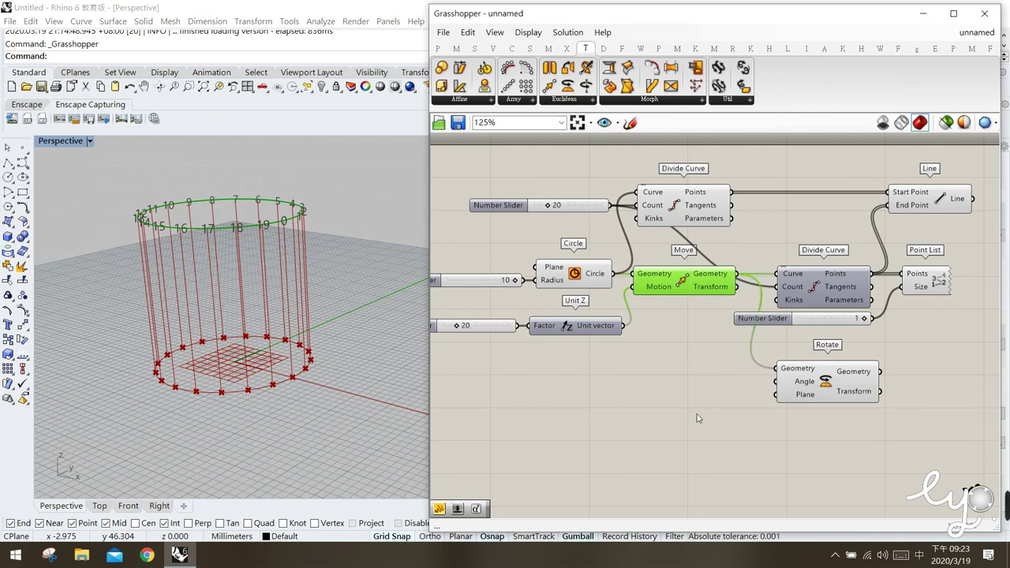
pyautogui.click(668, 431)
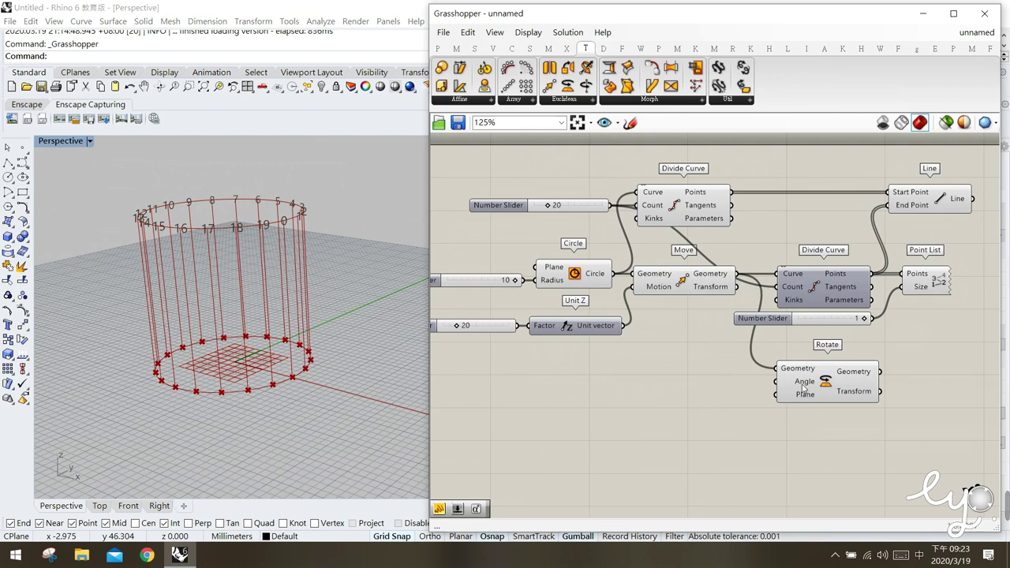
pyautogui.moveTo(804, 386)
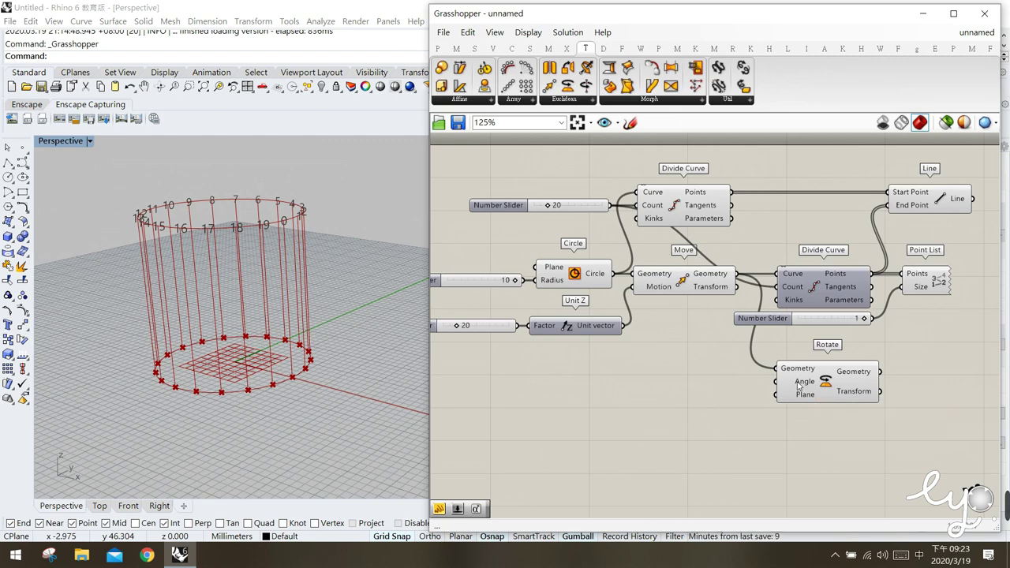
pyautogui.moveTo(798, 384)
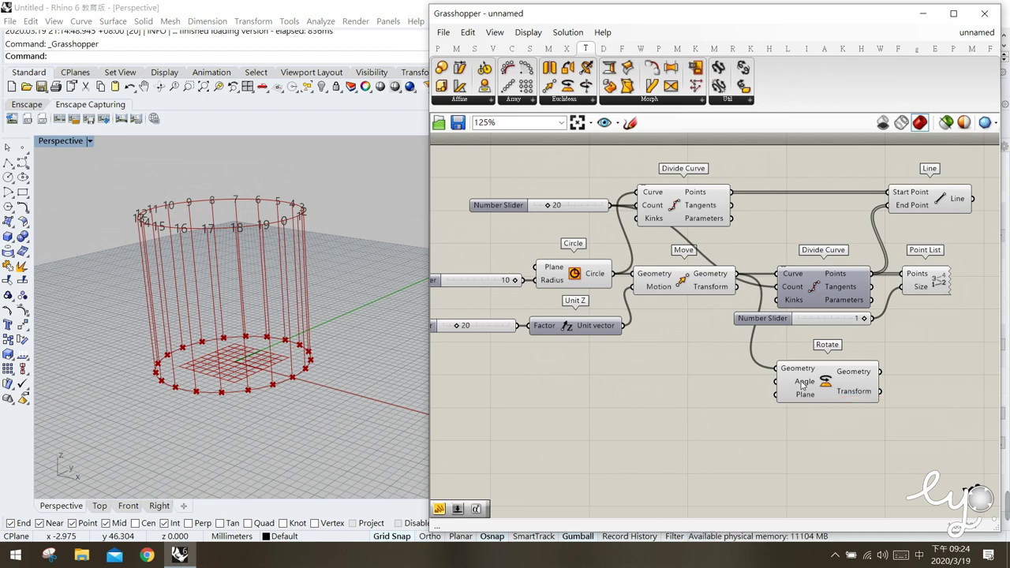
# Step: Switch the Rotate component's Angle input to degrees
pyautogui.rightClick(801, 384)
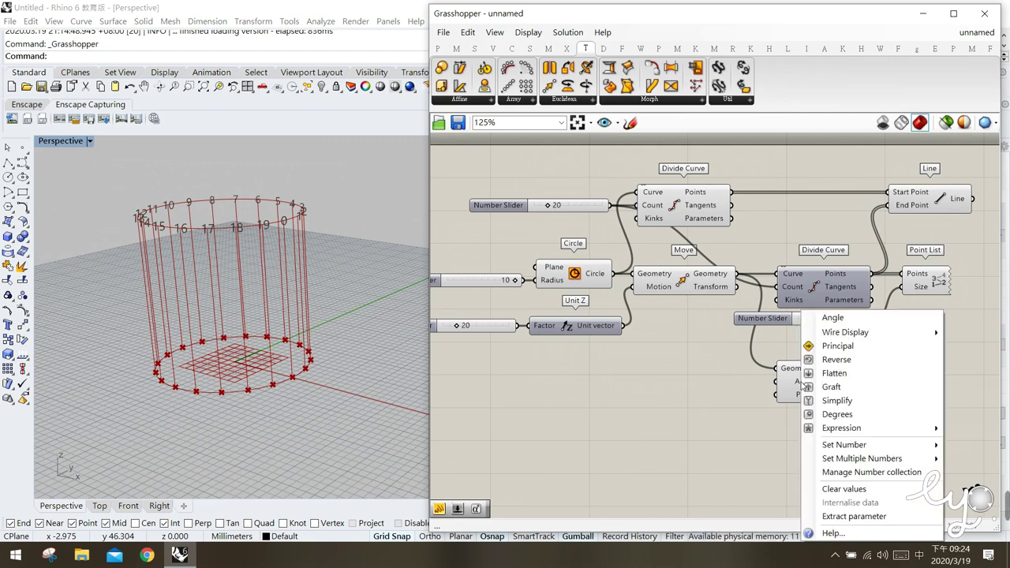
pyautogui.click(838, 414)
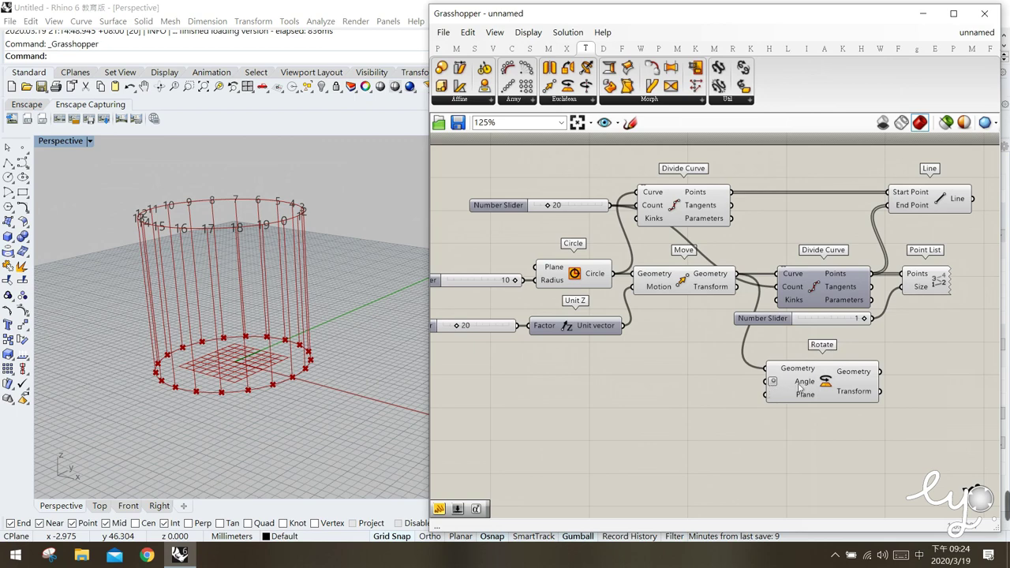
pyautogui.moveTo(805, 388)
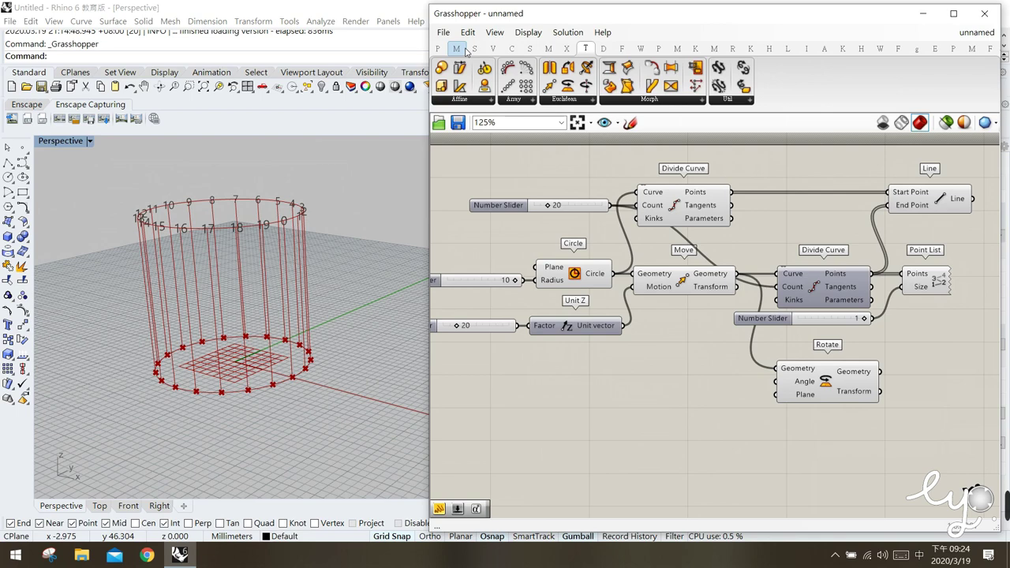
# Step: Add a Radians component and position it beside Rotate's Angle input
pyautogui.click(458, 48)
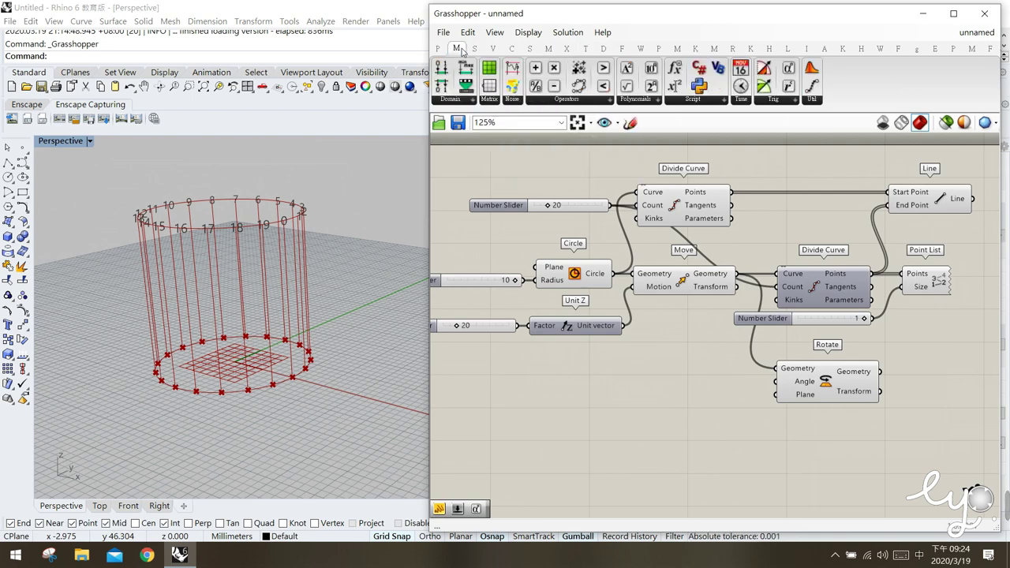
pyautogui.click(785, 101)
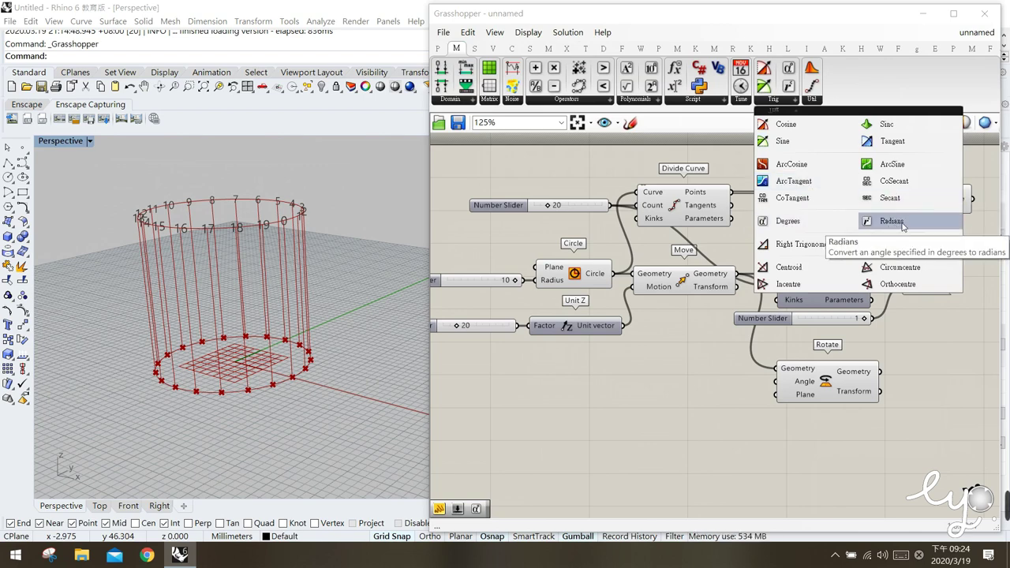
pyautogui.moveTo(904, 225)
pyautogui.mouseDown()
pyautogui.moveTo(719, 374)
pyautogui.moveTo(720, 398)
pyautogui.moveTo(693, 389)
pyautogui.mouseUp()
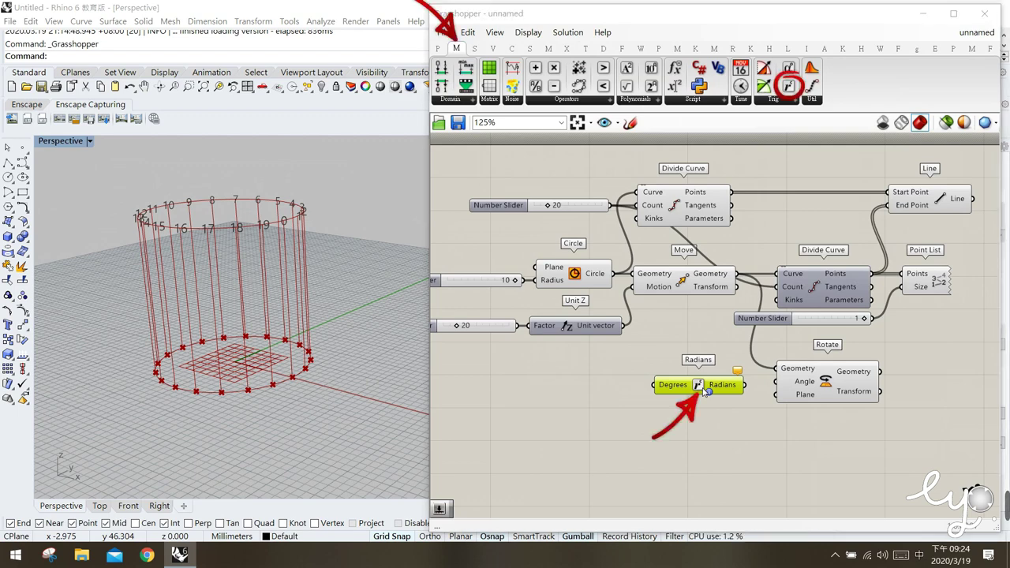
pyautogui.moveTo(699, 386); pyautogui.dragTo(703, 386)
pyautogui.click(701, 421)
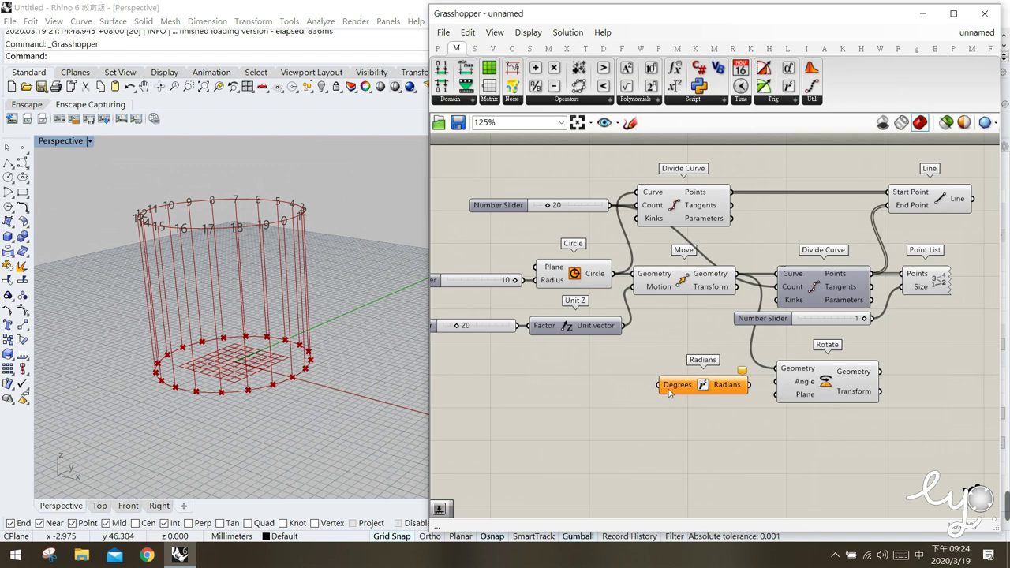
pyautogui.moveTo(671, 390)
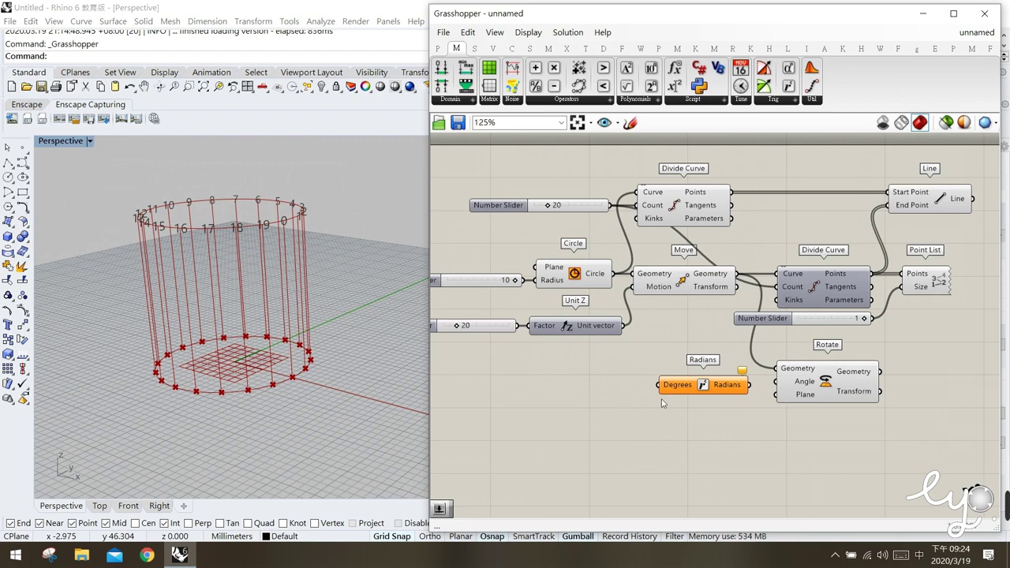
pyautogui.moveTo(743, 390)
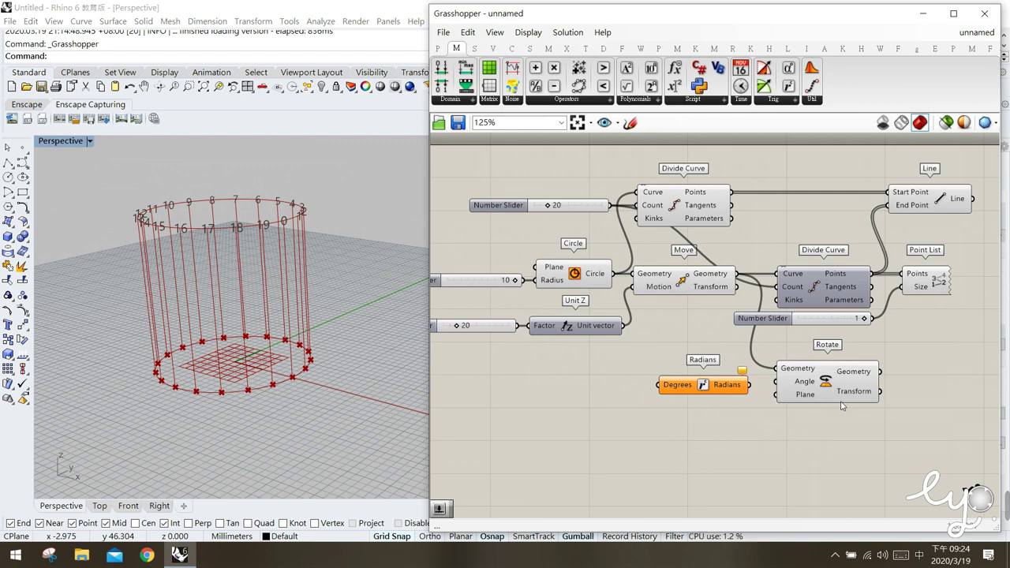
pyautogui.click(709, 385)
pyautogui.moveTo(709, 385); pyautogui.dragTo(715, 383)
pyautogui.click(699, 430)
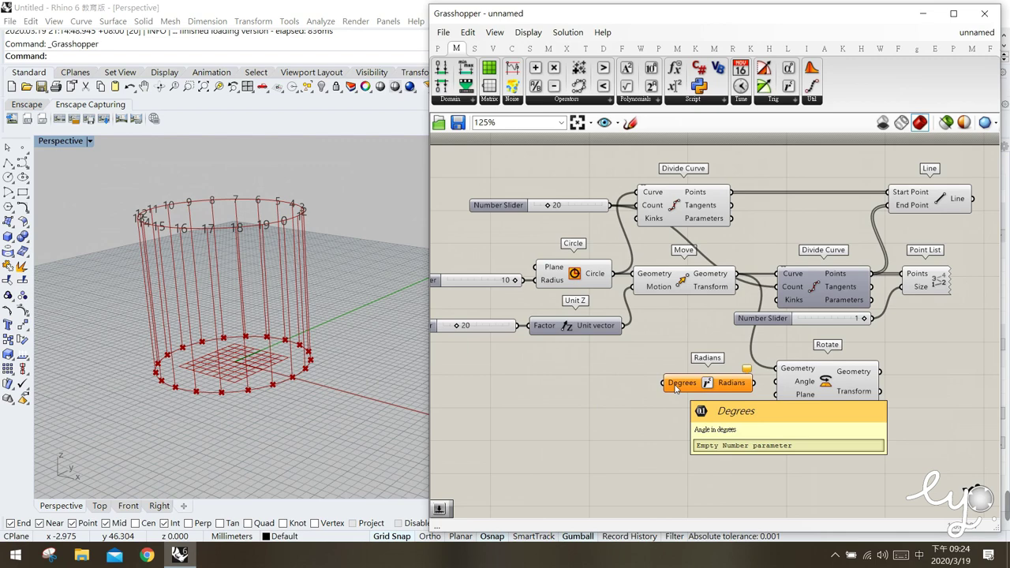
# Step: Create a number slider with value 45, wire it into Radians' Degrees input, and wire Radians' output into Rotate's Angle input
pyautogui.doubleClick(610, 393)
pyautogui.write('4')
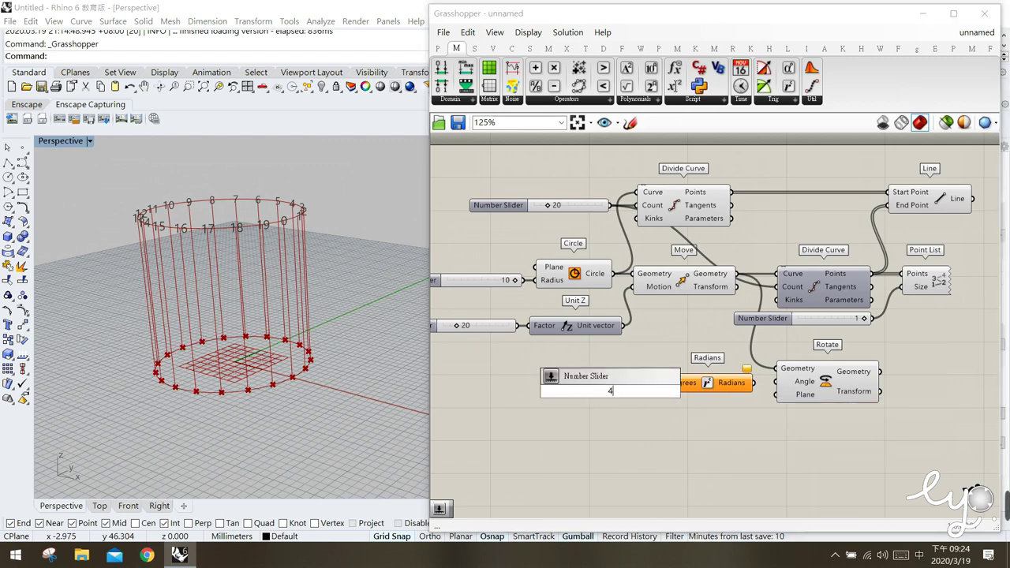
pyautogui.write('5')
pyautogui.press('Return')
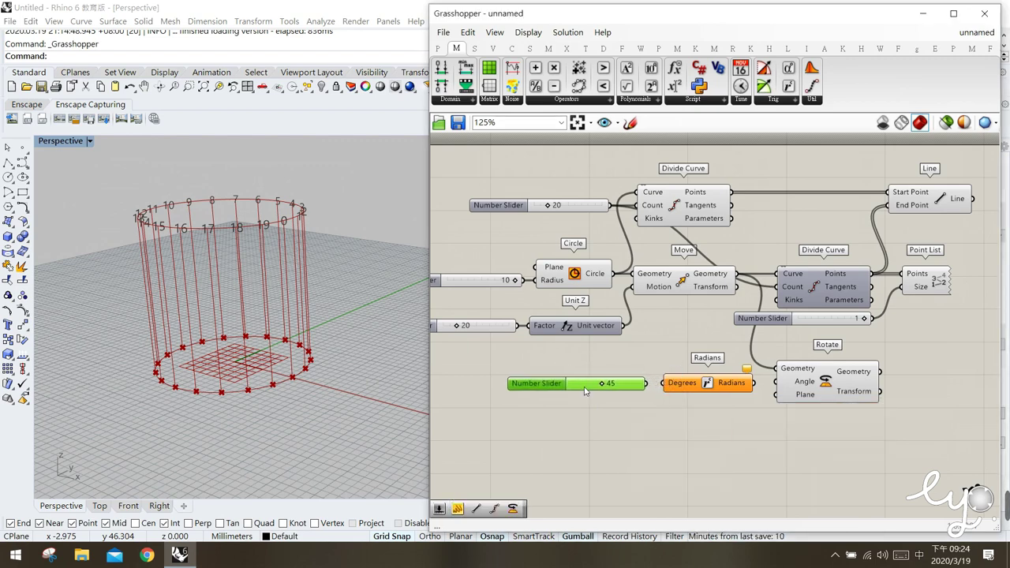
pyautogui.moveTo(653, 387)
pyautogui.mouseDown()
pyautogui.moveTo(667, 392)
pyautogui.moveTo(664, 384)
pyautogui.mouseUp()
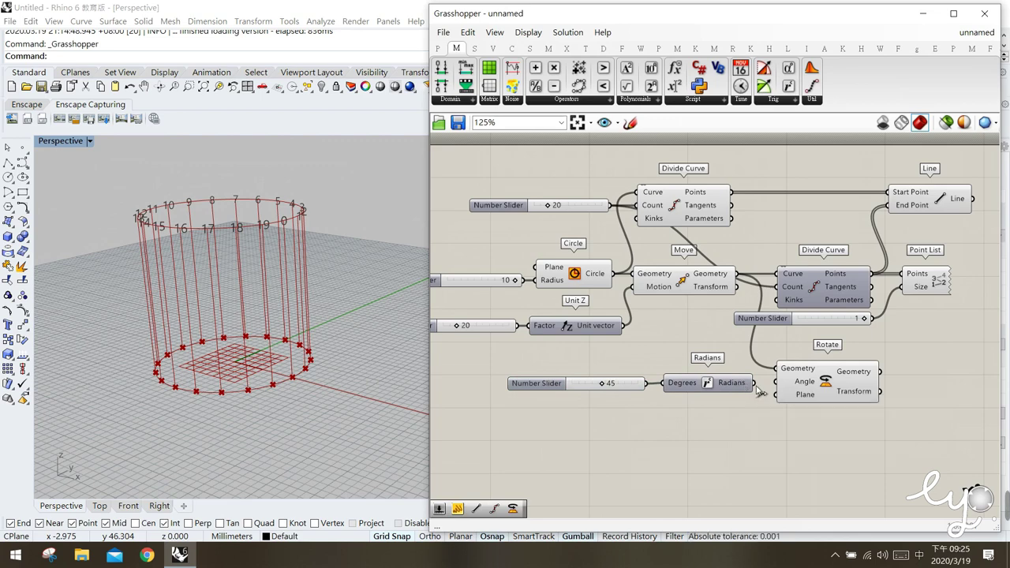
pyautogui.moveTo(754, 385); pyautogui.dragTo(777, 381)
# Step: Examine Rotate's Plane input and Geometry output, and compare the base circle with the rotated circle in the viewport
pyautogui.click(824, 398)
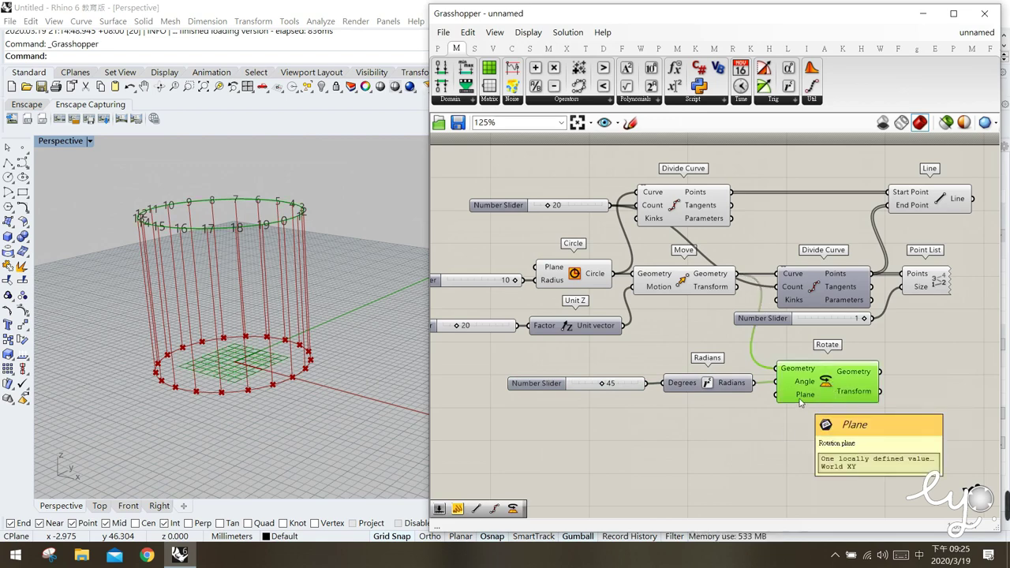
pyautogui.click(588, 310)
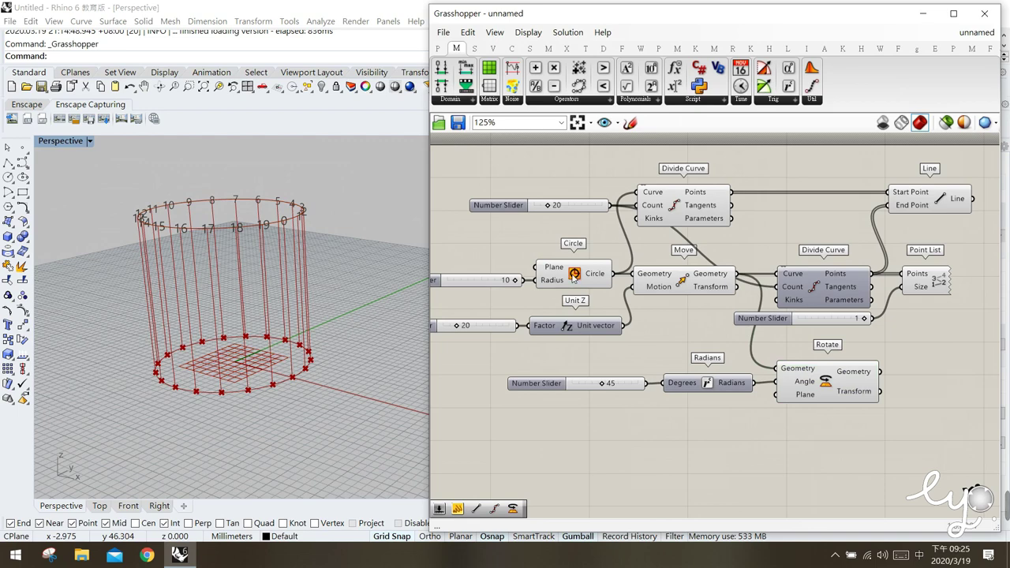
pyautogui.click(574, 275)
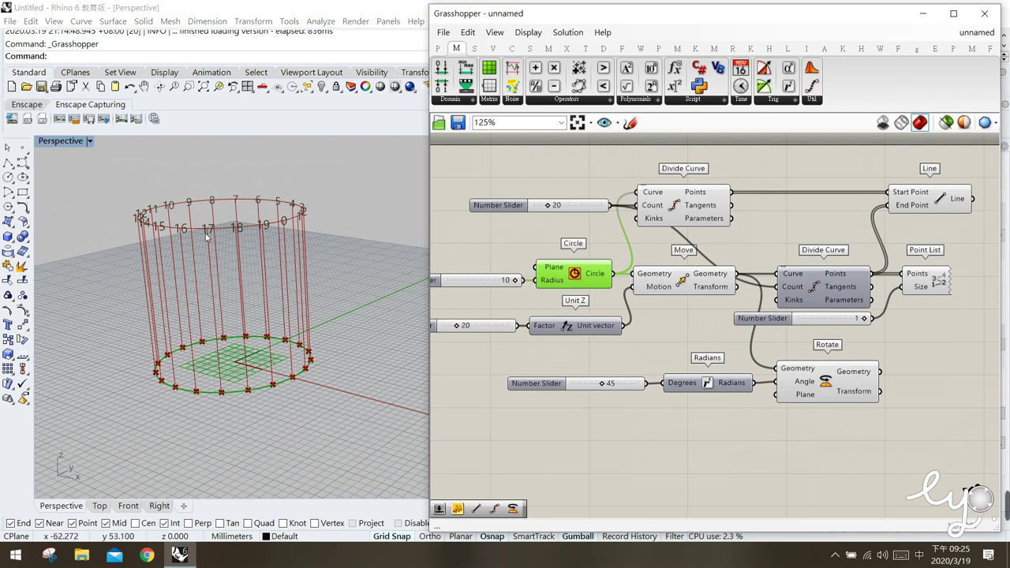
pyautogui.click(806, 401)
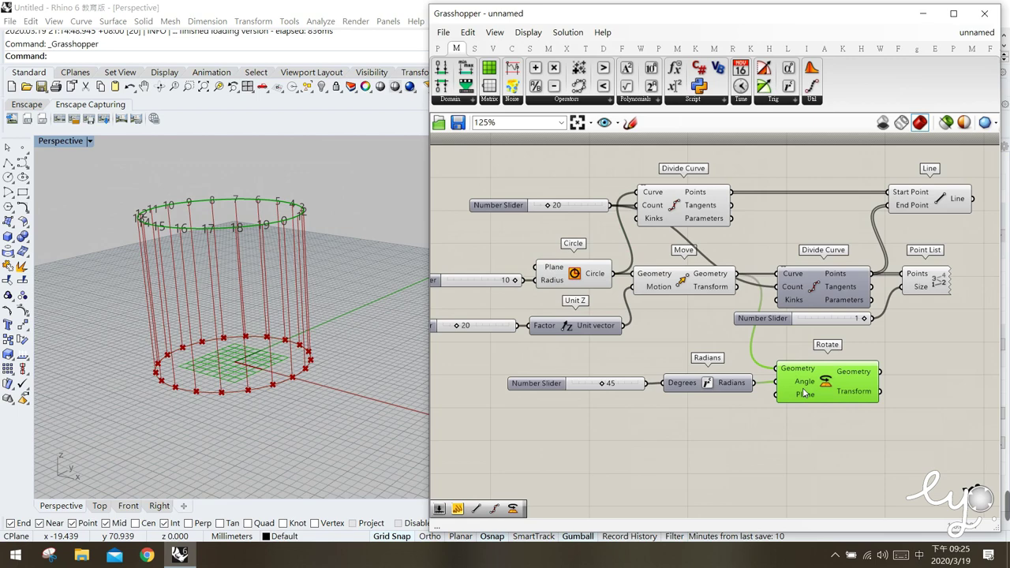
pyautogui.click(810, 441)
pyautogui.moveTo(856, 412); pyautogui.dragTo(841, 416, button='right')
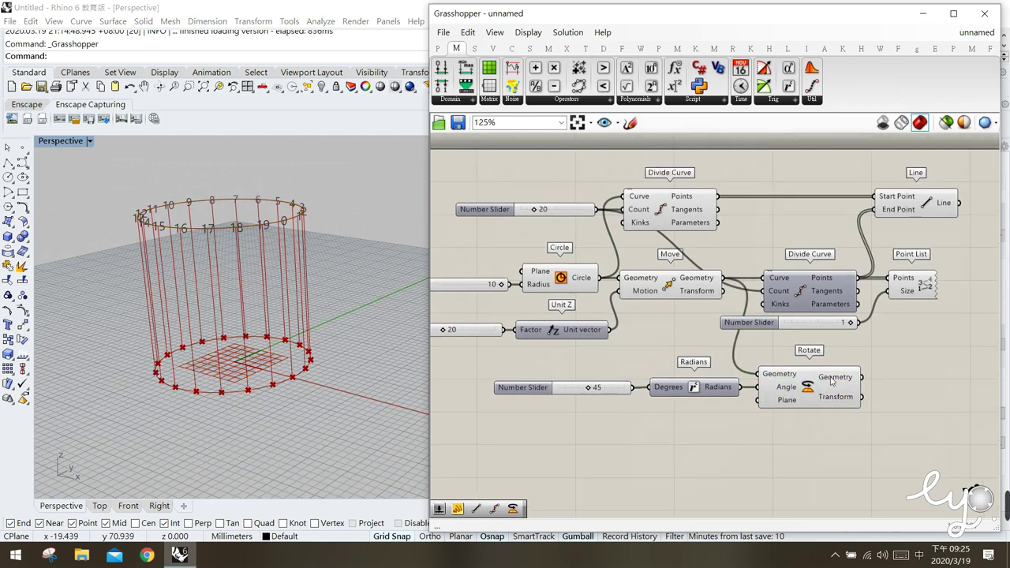
pyautogui.click(836, 384)
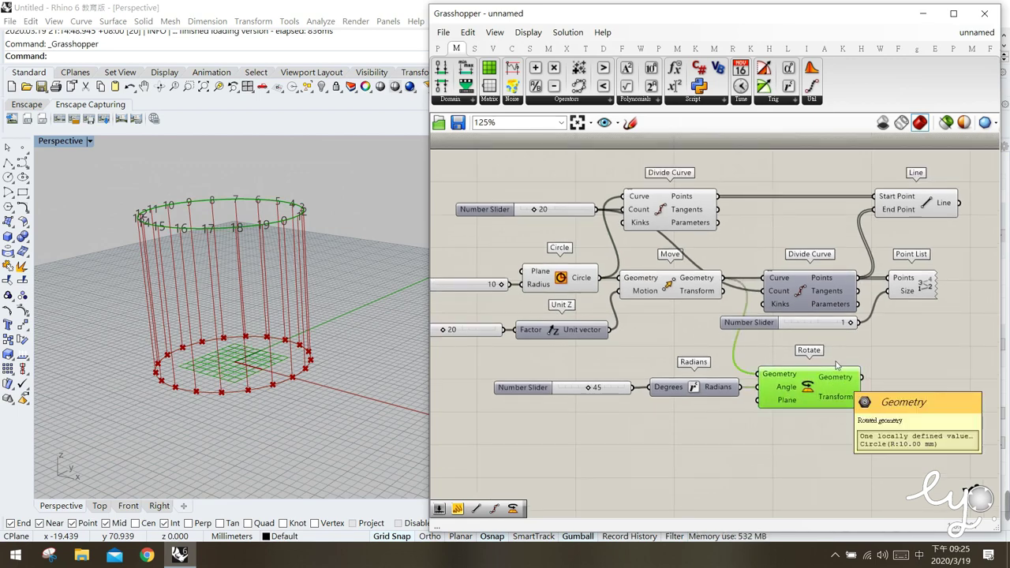
# Step: Wire Rotate's Geometry output into the second Divide Curve's Curve input and set the rotation angle slider to 100
pyautogui.click(781, 282)
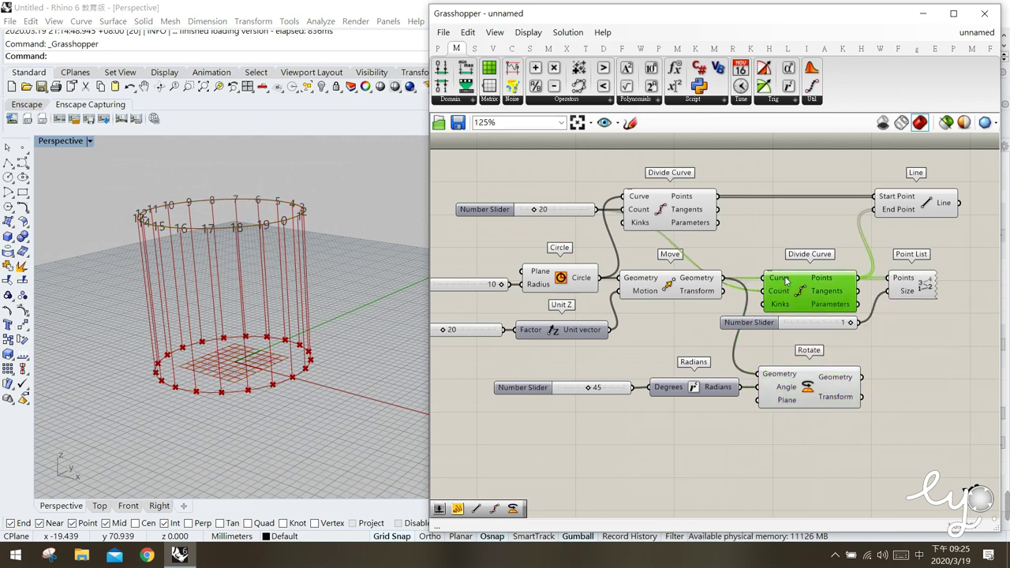
pyautogui.moveTo(860, 377); pyautogui.dragTo(764, 286)
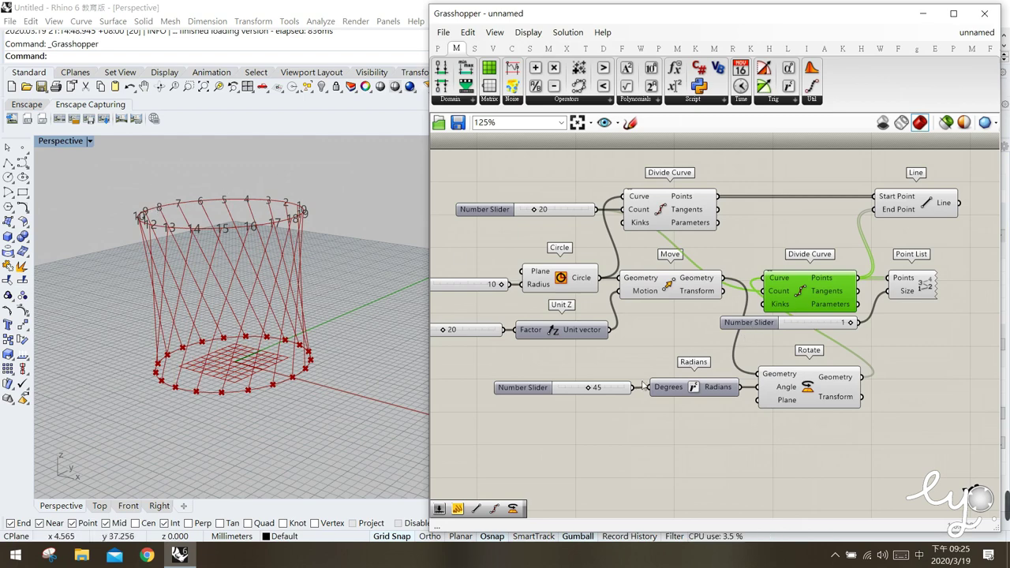
pyautogui.moveTo(595, 394); pyautogui.dragTo(640, 392)
pyautogui.click(710, 449)
# Step: Move the second Divide Curve, Point List with its size slider, and Line together to the right of Rotate
pyautogui.moveTo(917, 365); pyautogui.dragTo(817, 350, button='right')
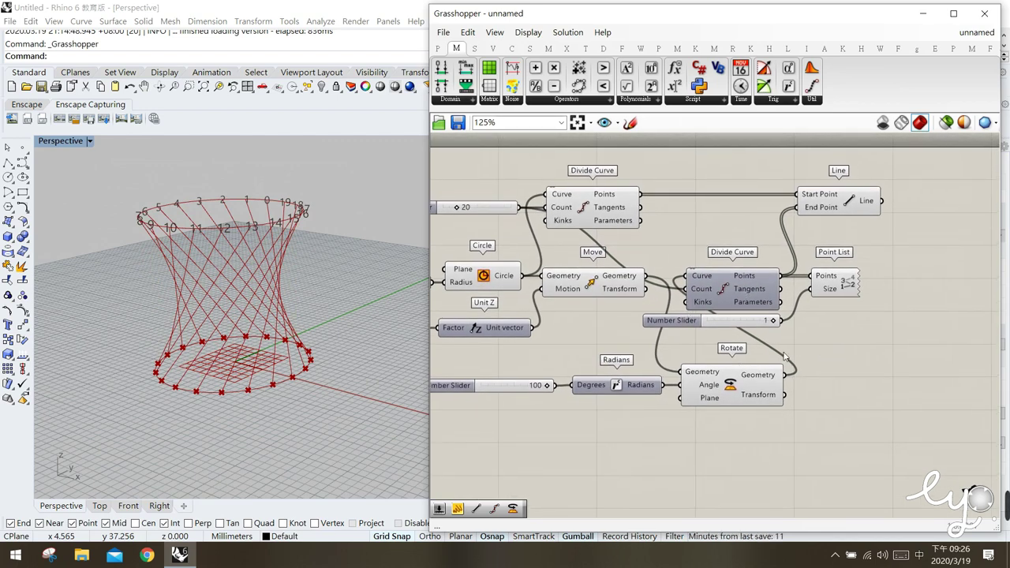
pyautogui.moveTo(858, 350); pyautogui.dragTo(694, 185)
pyautogui.moveTo(826, 206); pyautogui.dragTo(936, 226)
pyautogui.click(861, 434)
pyautogui.moveTo(836, 473); pyautogui.dragTo(827, 465, button='right')
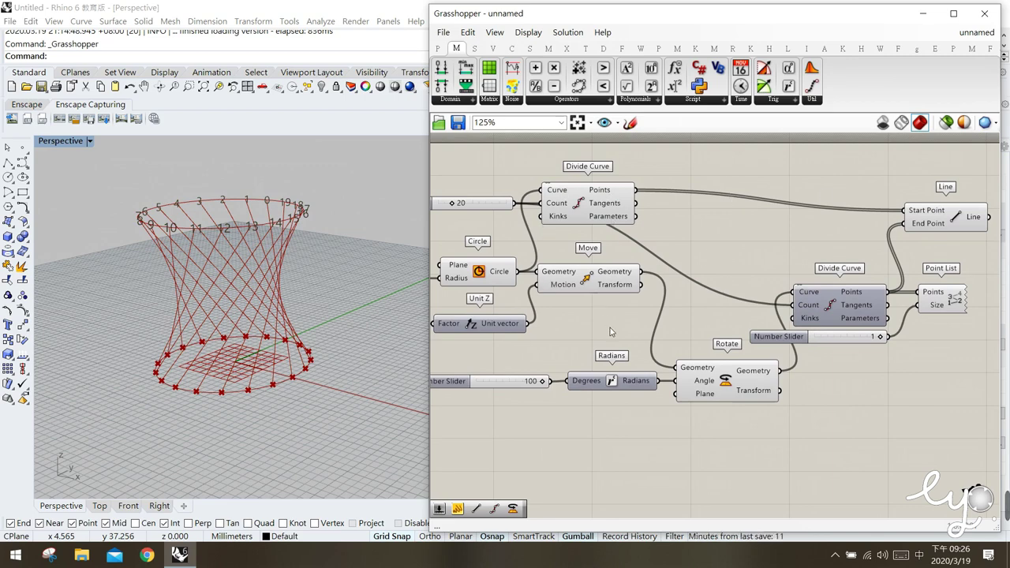
# Step: Align the first Divide Curve with the left edge of Move, then check the second Divide Curve's alignment with its neighbouring slider
pyautogui.moveTo(618, 319); pyautogui.dragTo(546, 184)
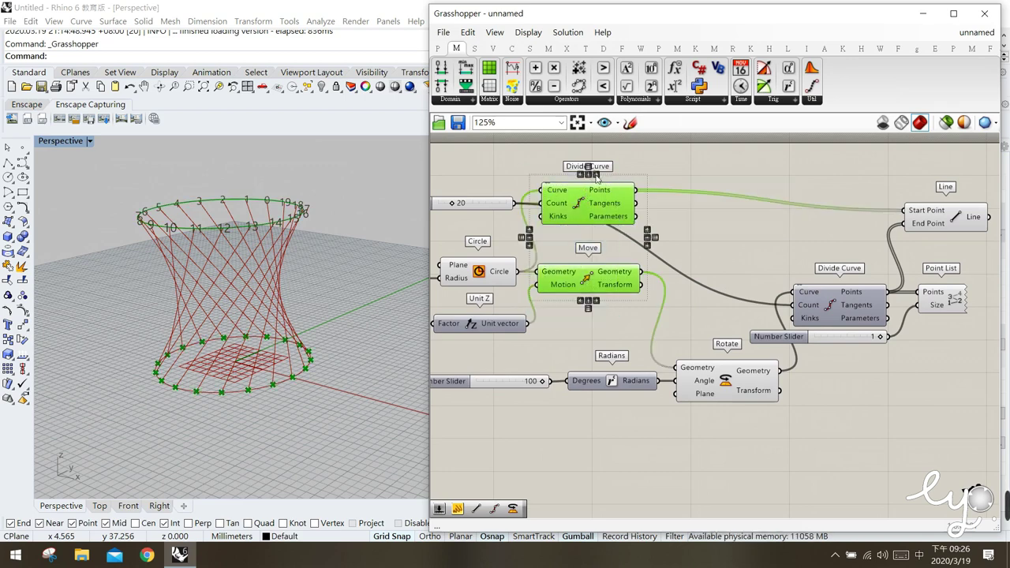
pyautogui.moveTo(587, 179); pyautogui.dragTo(582, 179)
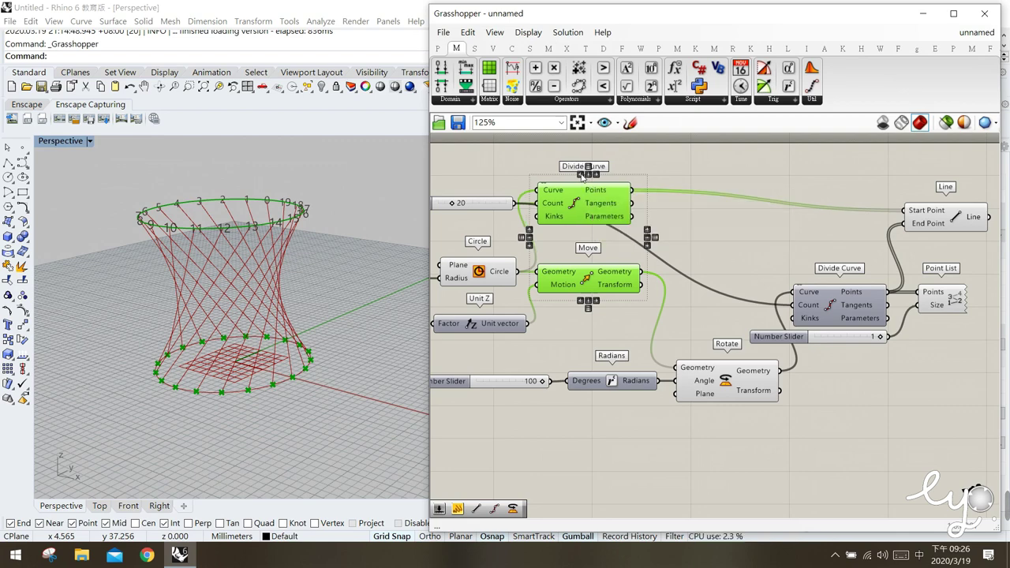
pyautogui.click(603, 366)
pyautogui.click(850, 312)
pyautogui.moveTo(803, 398); pyautogui.dragTo(852, 274)
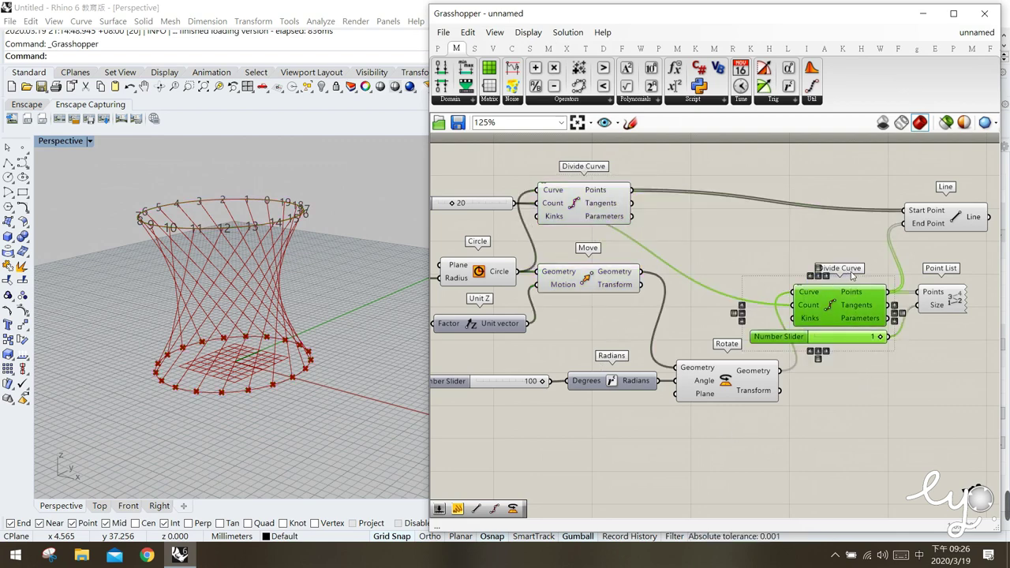
pyautogui.click(809, 209)
# Step: Select the Line component and check the lines it generates between the two circles
pyautogui.moveTo(858, 344); pyautogui.dragTo(765, 352, button='right')
pyautogui.click(866, 231)
pyautogui.moveTo(866, 230); pyautogui.dragTo(871, 234)
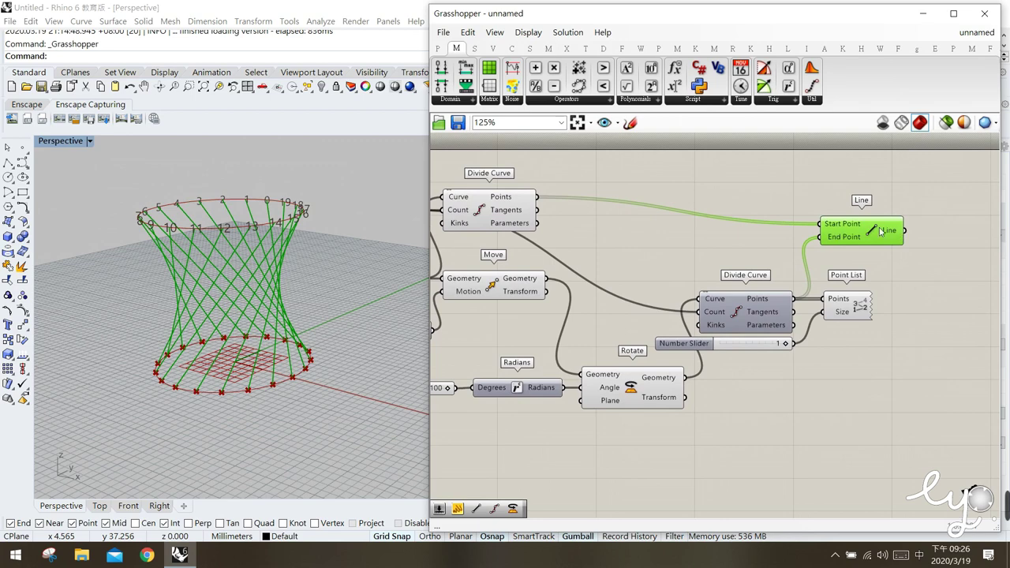
pyautogui.click(754, 258)
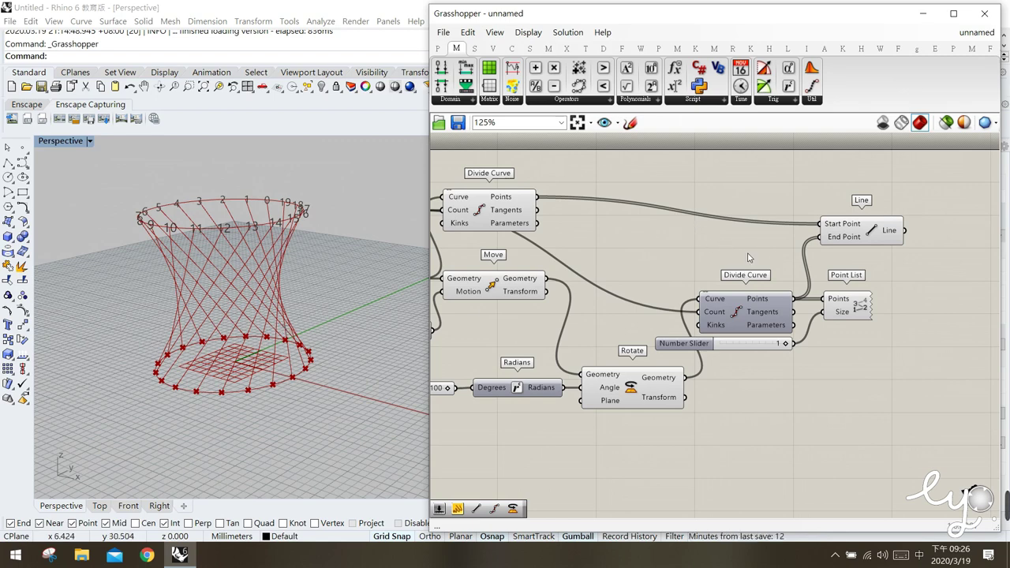
# Step: Add a Pipe component and place it to the right of the Line component
pyautogui.click(529, 48)
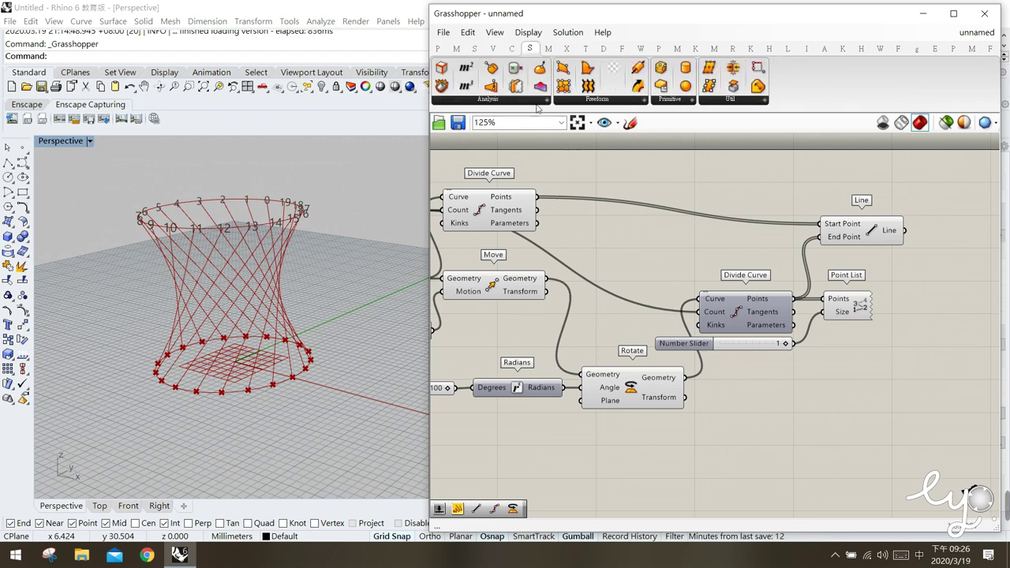
pyautogui.click(607, 100)
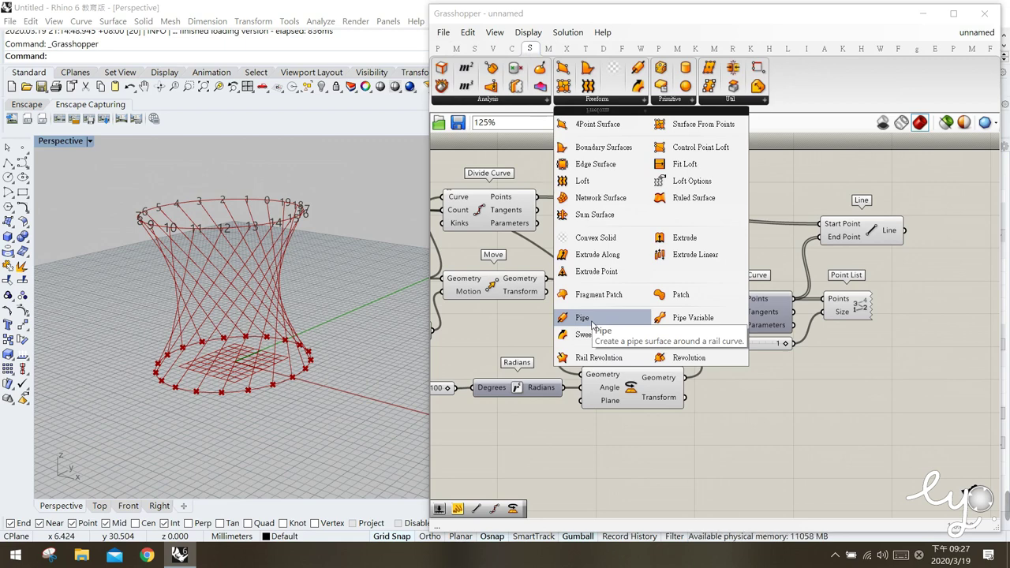
pyautogui.click(599, 330)
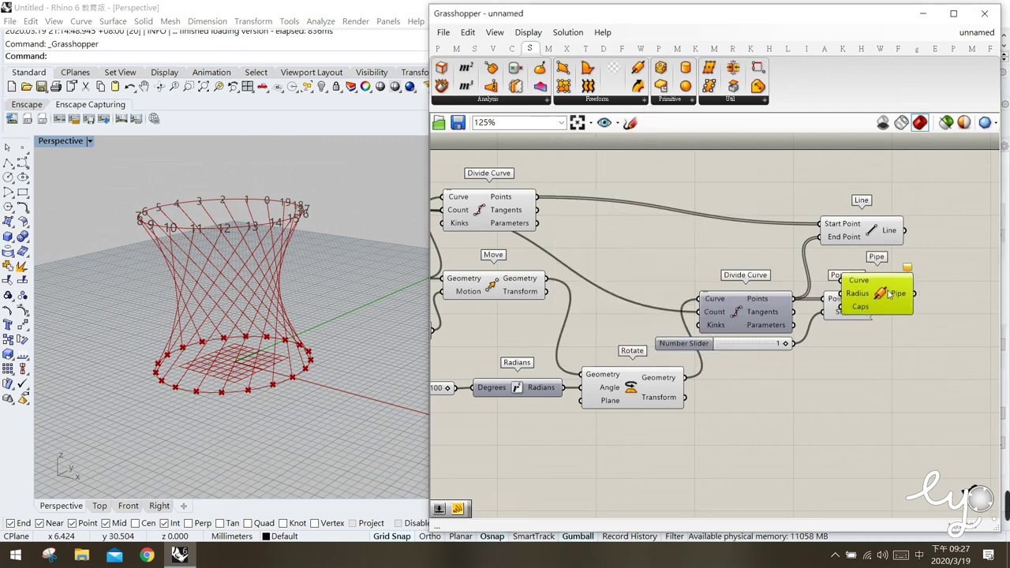
pyautogui.click(961, 257)
pyautogui.moveTo(914, 308); pyautogui.dragTo(883, 318, button='right')
pyautogui.click(919, 297)
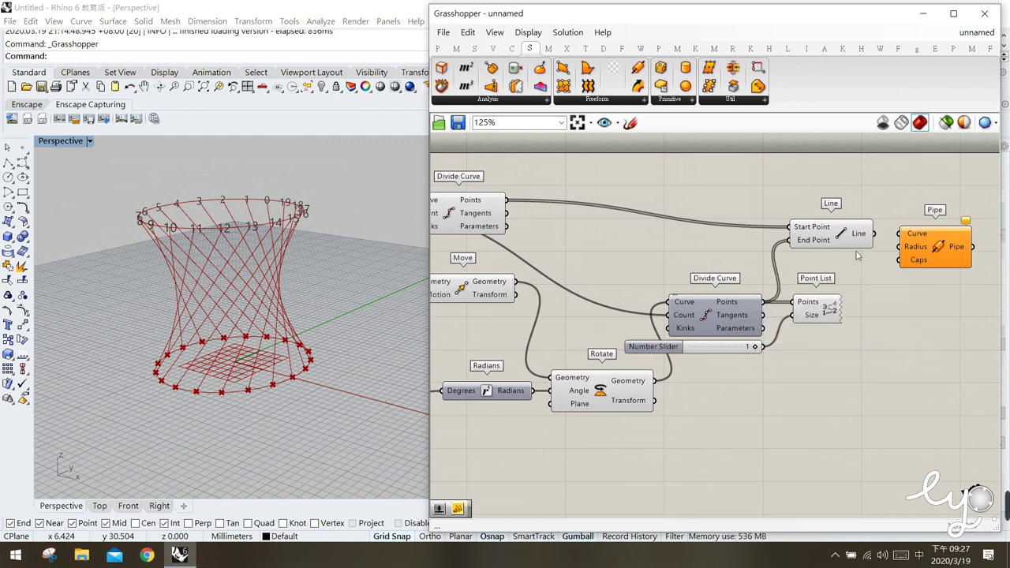
# Step: Select Line, Circle and Rotate in turn to identify the connecting lines, base circle and rotated circle in the viewport
pyautogui.click(832, 231)
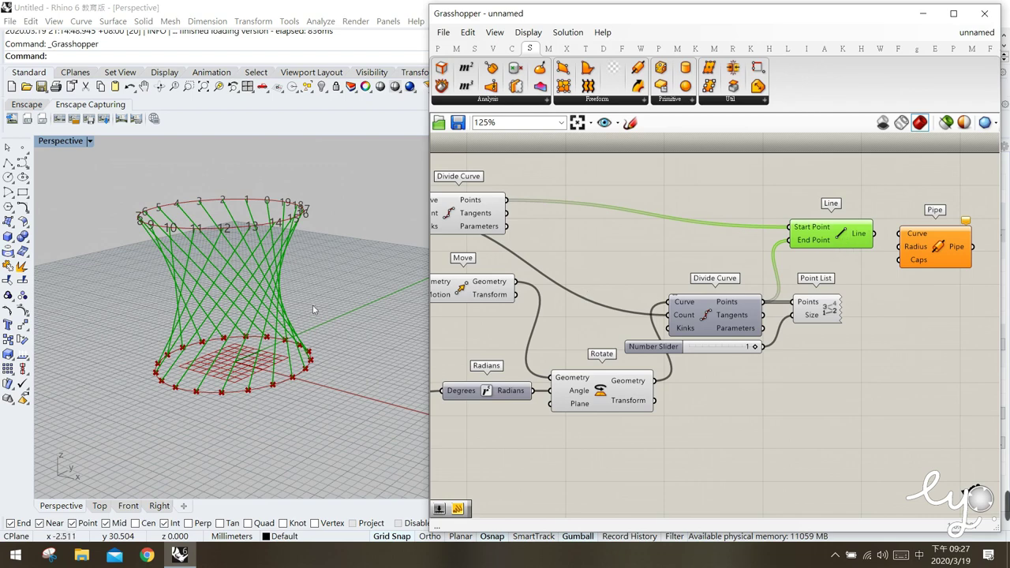
pyautogui.moveTo(600, 273); pyautogui.dragTo(713, 269, button='right')
pyautogui.click(453, 279)
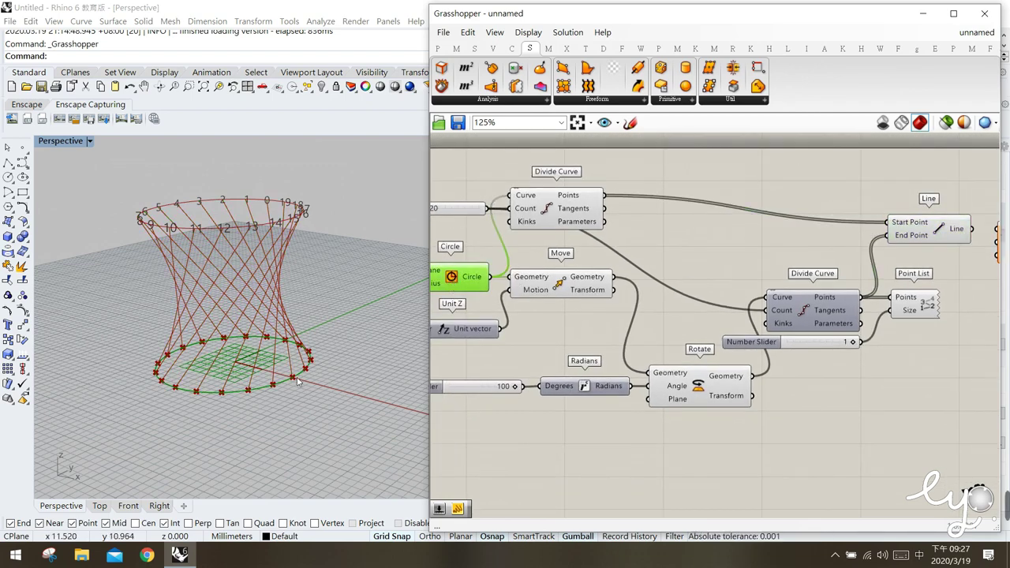
pyautogui.click(683, 392)
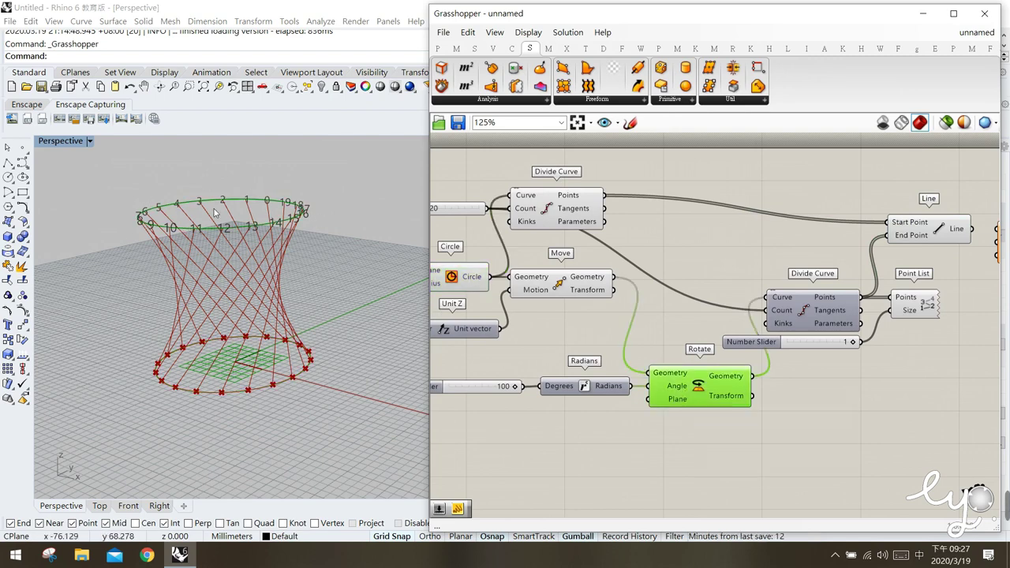
# Step: Connect the base Circle's output to the Curve input of the Pipe component
pyautogui.moveTo(775, 269); pyautogui.dragTo(736, 261, button='right')
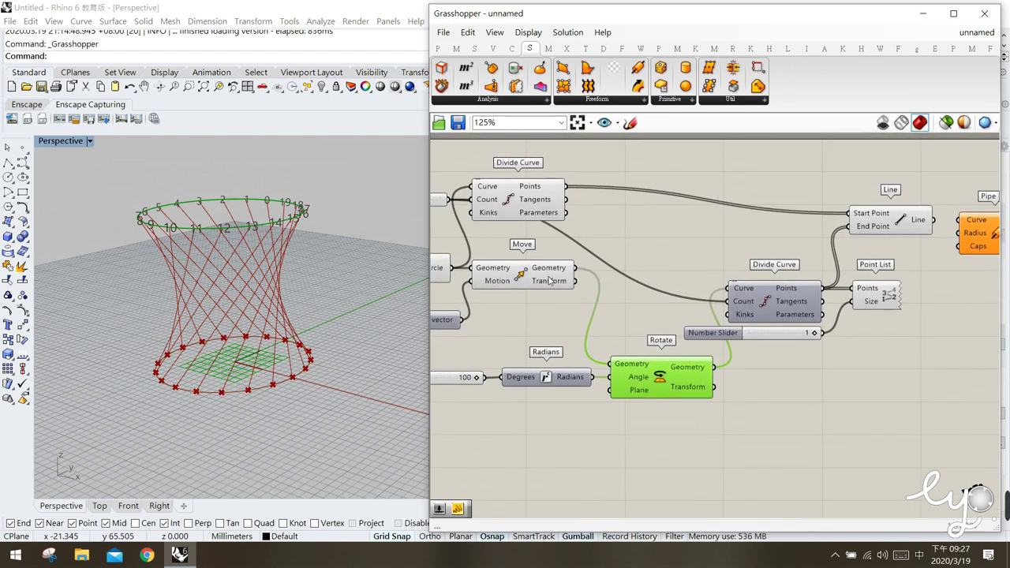
pyautogui.click(443, 268)
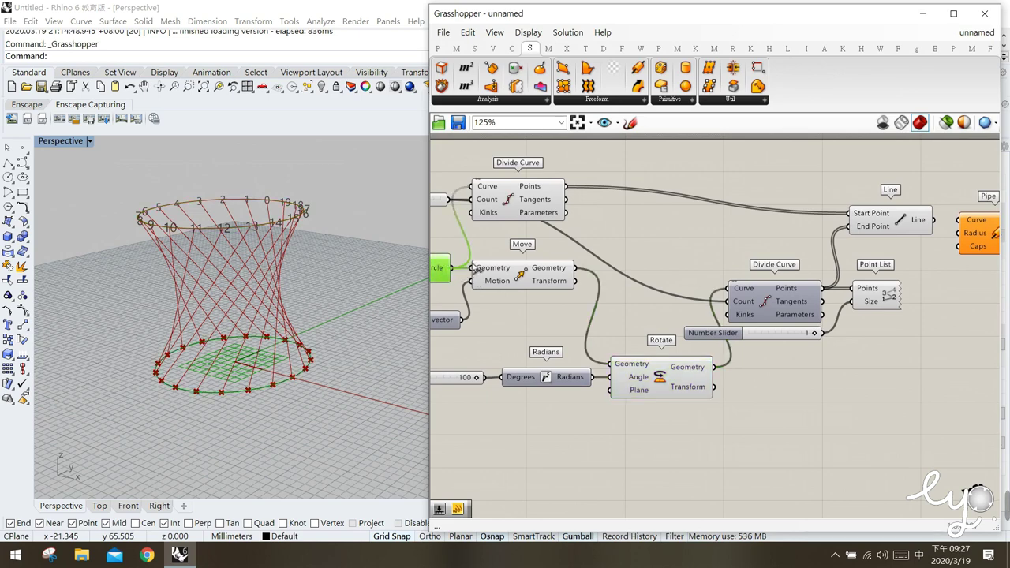
pyautogui.moveTo(451, 268); pyautogui.dragTo(970, 222)
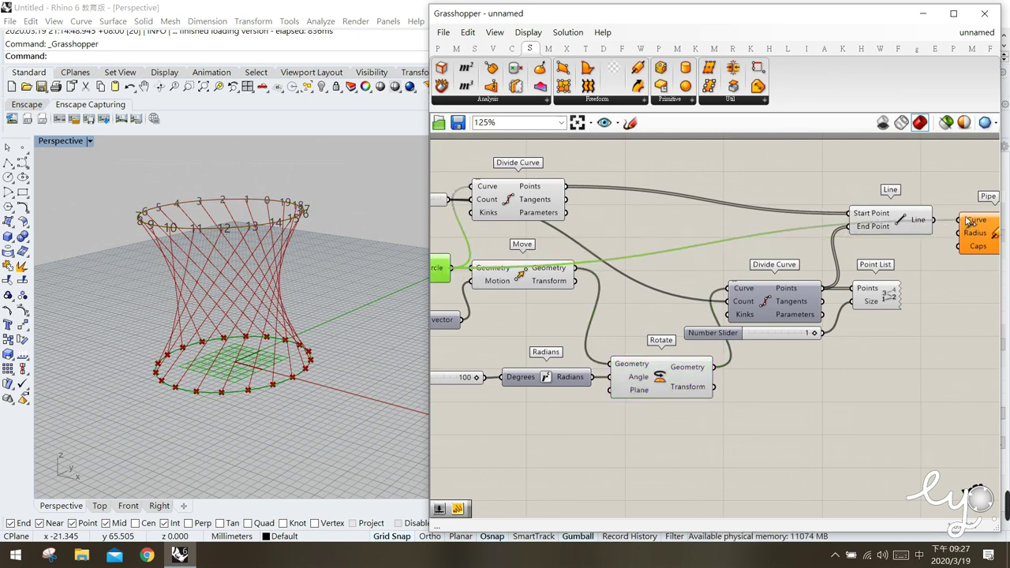
pyautogui.moveTo(488, 313); pyautogui.dragTo(451, 316, button='right')
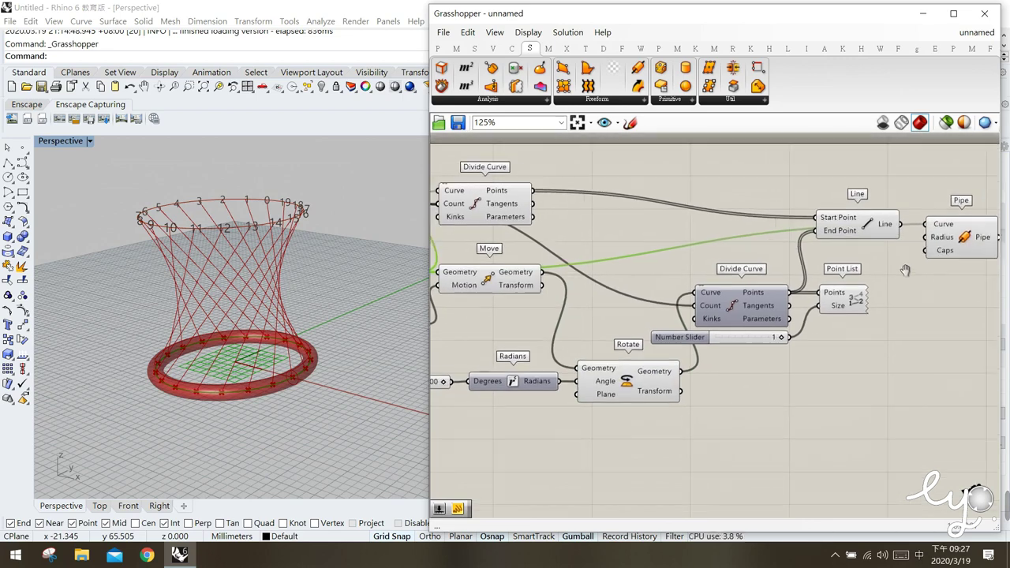
pyautogui.scroll(-2, 871, 225)
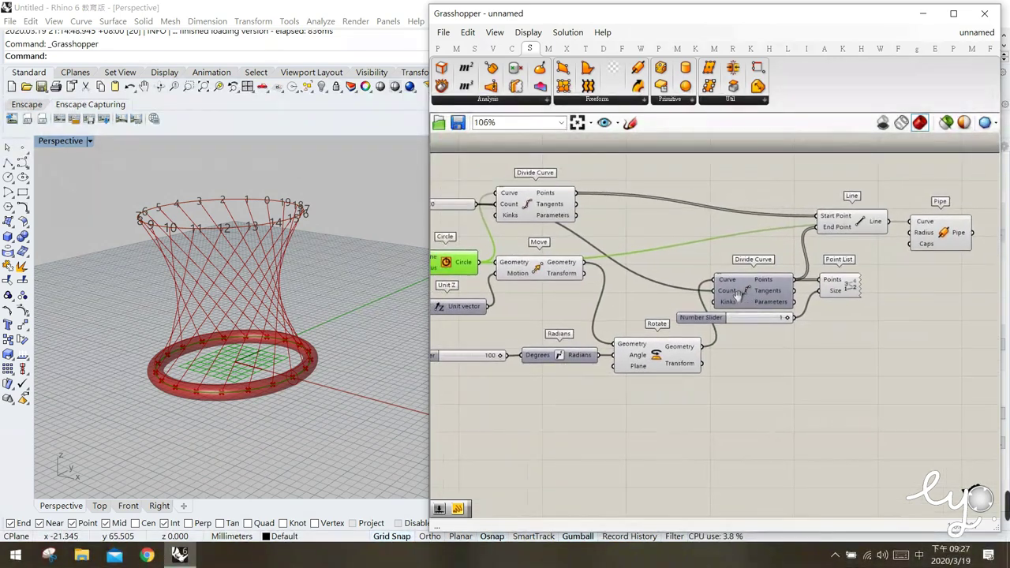
# Step: Add the Rotate geometry and the Line output to the Pipe's Curve input and space the Line and Pipe components apart
pyautogui.moveTo(871, 225); pyautogui.dragTo(868, 222)
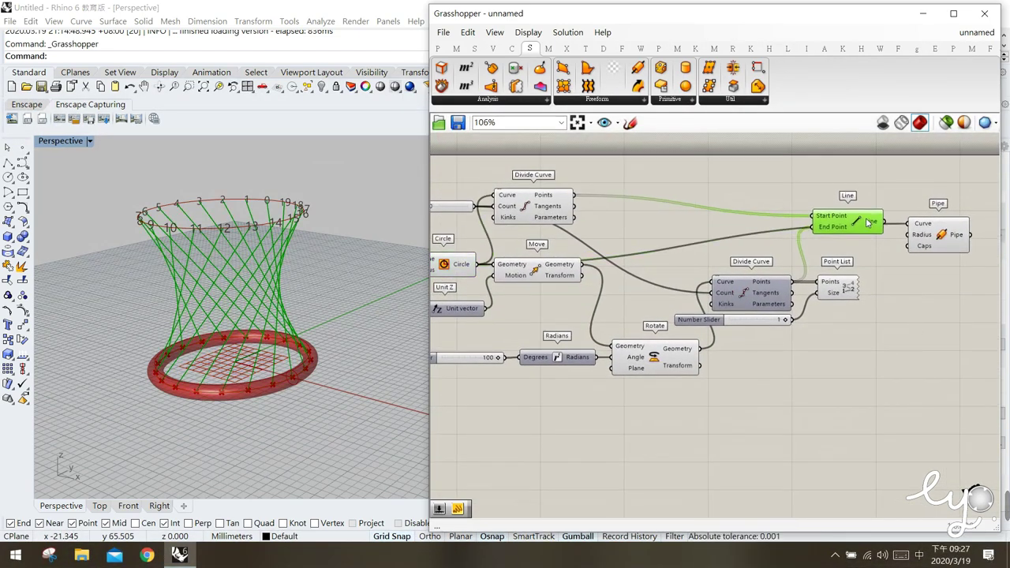
pyautogui.click(693, 351)
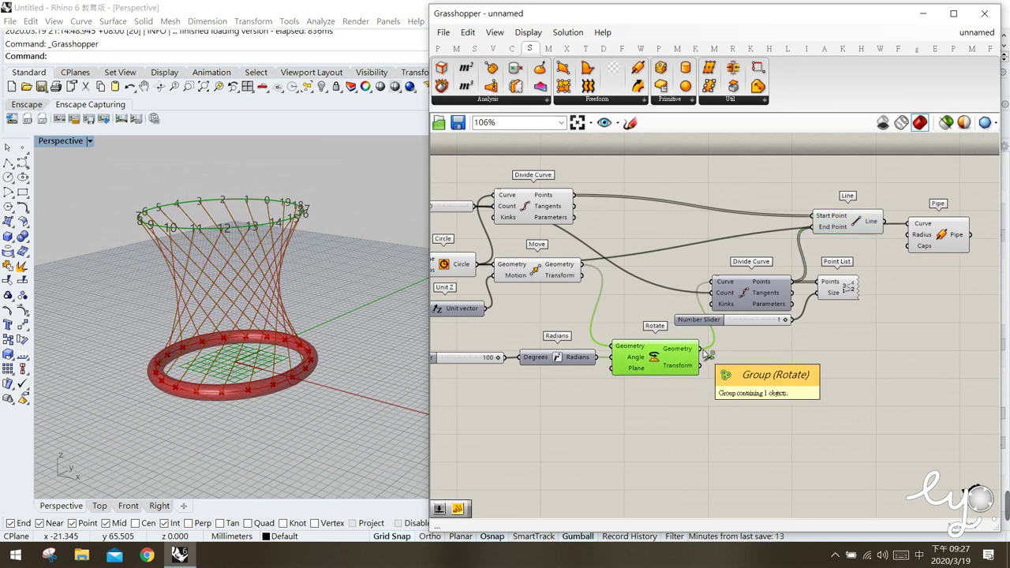
pyautogui.moveTo(699, 348); pyautogui.dragTo(909, 224)
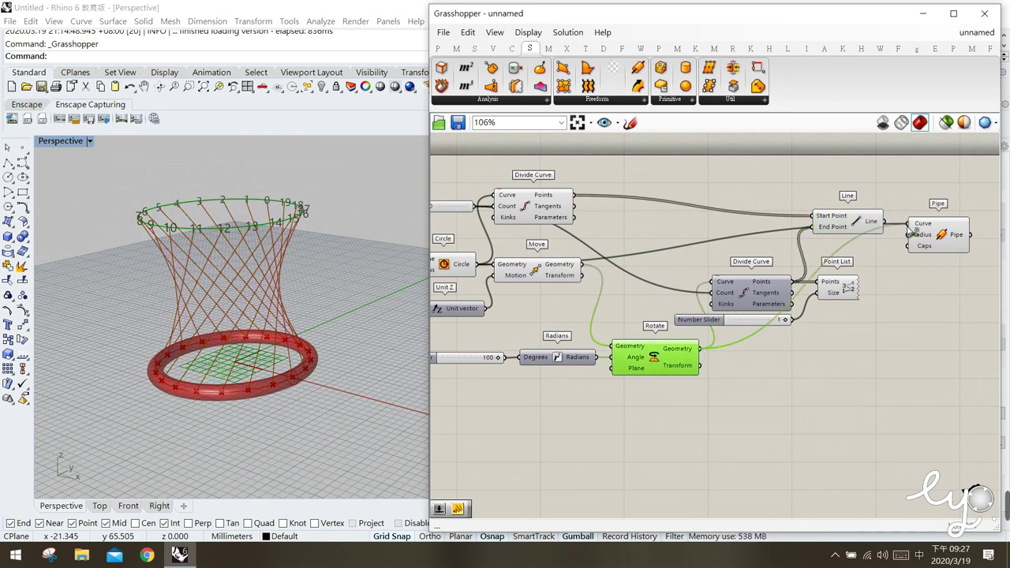
pyautogui.moveTo(836, 226); pyautogui.dragTo(950, 236)
pyautogui.click(724, 369)
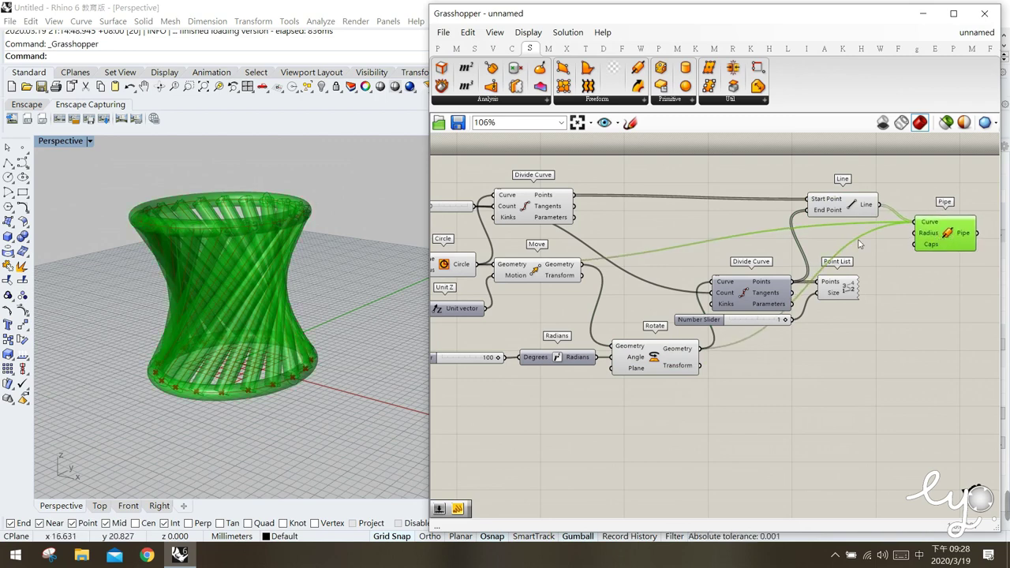
# Step: Add a number slider set to 0.2, connect it to the Pipe's Radius input and align it beside that input
pyautogui.click(832, 243)
pyautogui.doubleClick(832, 243)
pyautogui.write('number slider')
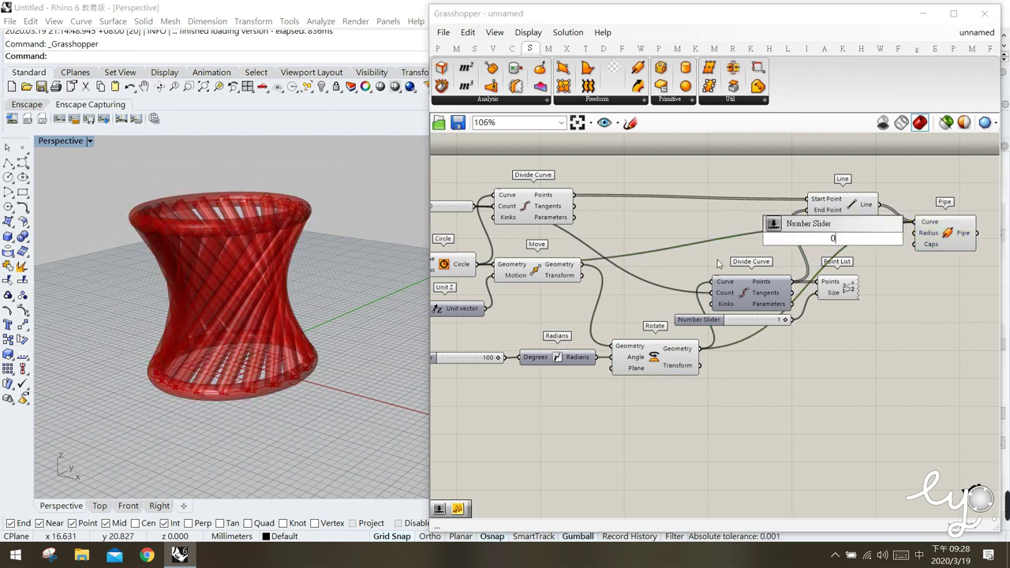
pyautogui.press('Return')
pyautogui.moveTo(899, 242); pyautogui.dragTo(915, 233)
pyautogui.moveTo(796, 238); pyautogui.dragTo(785, 233)
pyautogui.click(891, 279)
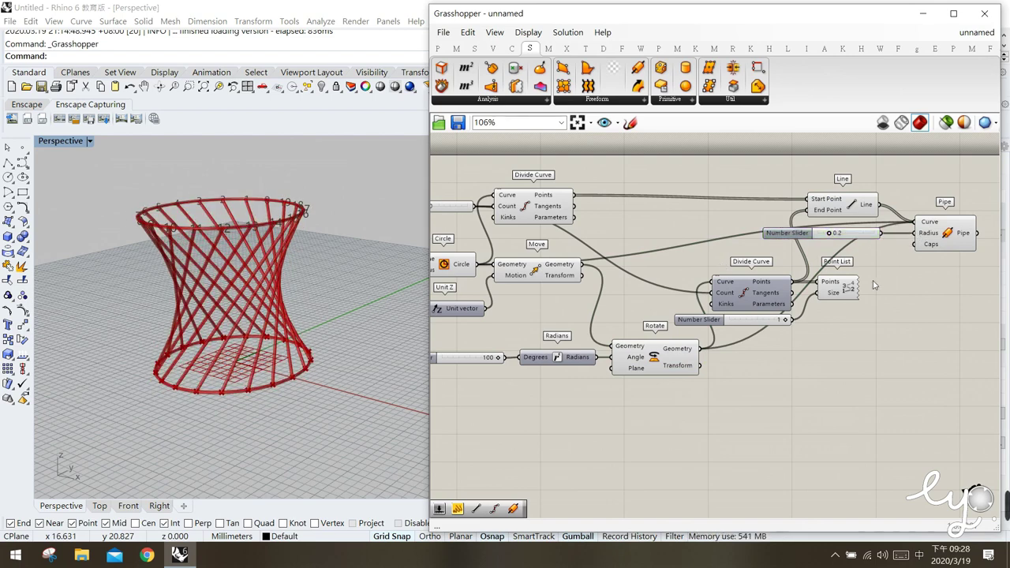
# Step: Turn off the viewport preview of the Point List component
pyautogui.click(834, 294)
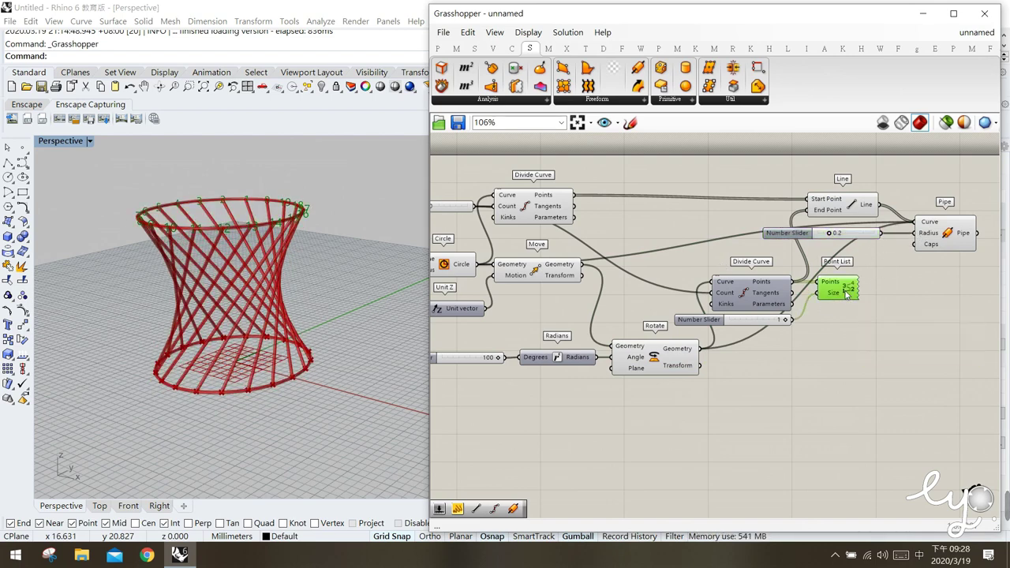
pyautogui.middleClick(845, 290)
pyautogui.click(925, 316)
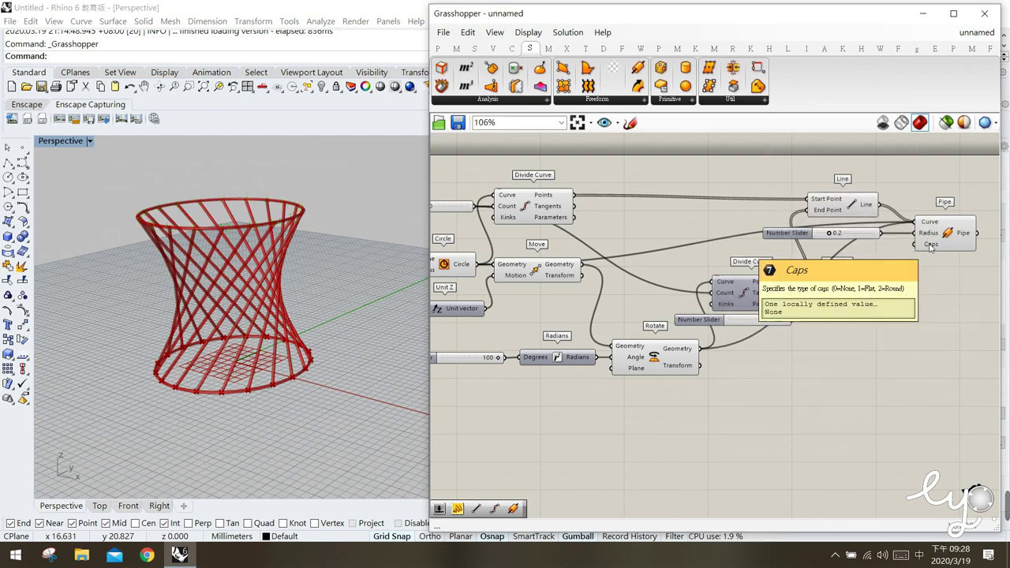
# Step: Add a Panel containing the value 1 to the canvas near the Point List for controlling the pipe end caps
pyautogui.click(222, 233)
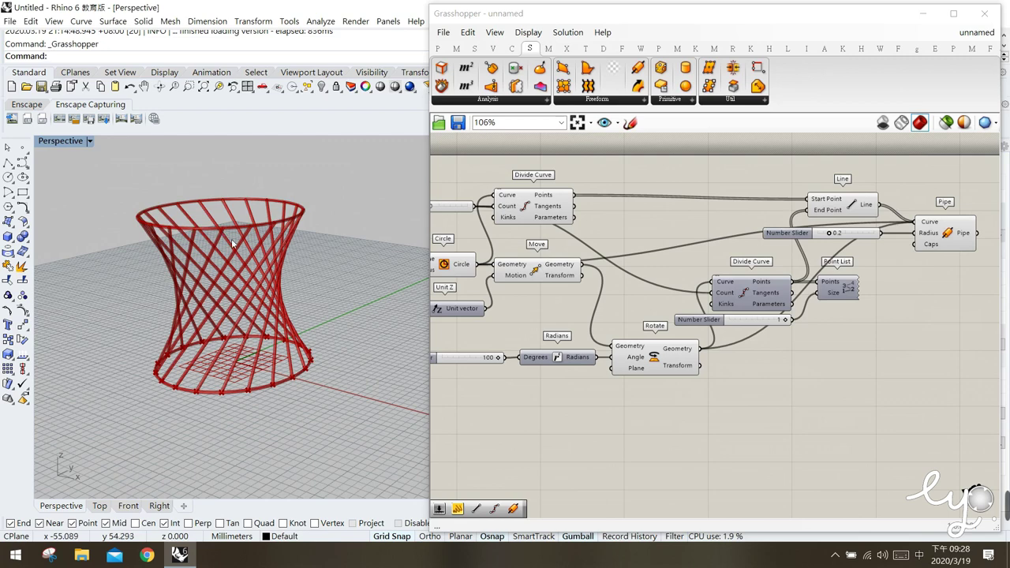
pyautogui.scroll(3, 235, 241)
pyautogui.scroll(3, 252, 218)
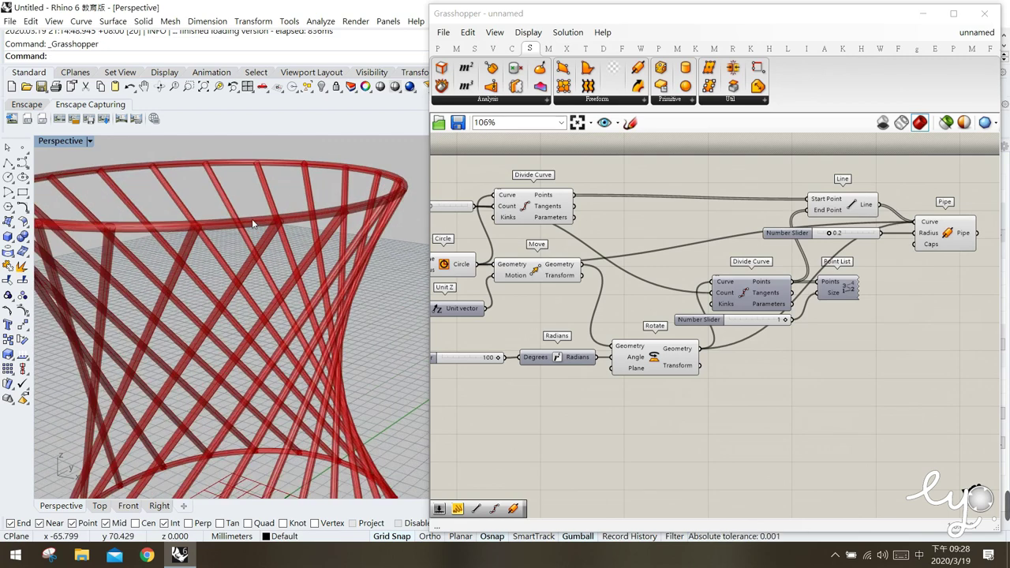
pyautogui.scroll(5, 276, 226)
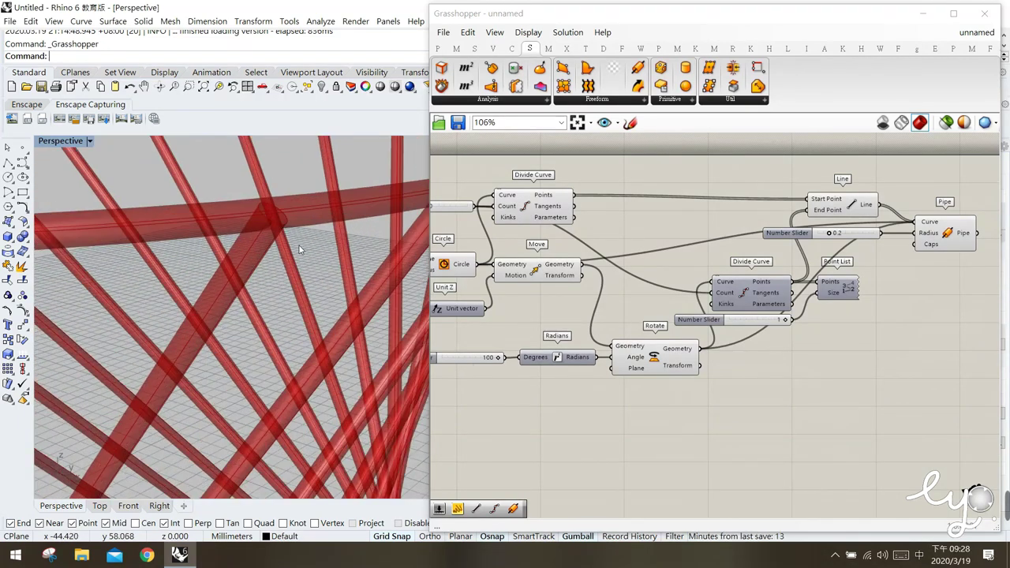
pyautogui.moveTo(299, 246); pyautogui.dragTo(295, 260, button='right')
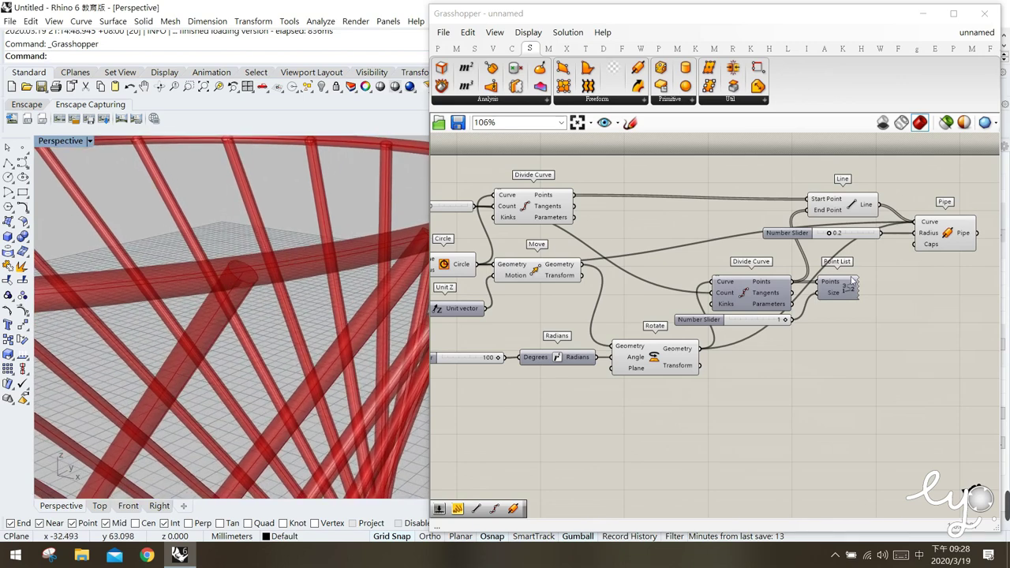
pyautogui.click(437, 49)
pyautogui.moveTo(633, 89)
pyautogui.mouseDown()
pyautogui.moveTo(835, 299)
pyautogui.moveTo(870, 318)
pyautogui.mouseUp()
pyautogui.doubleClick(870, 319)
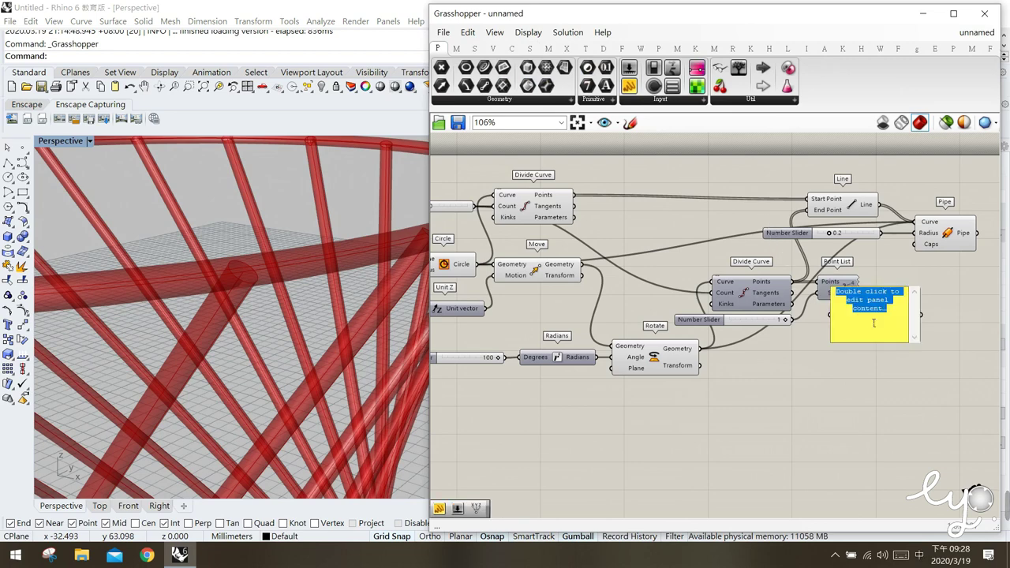
pyautogui.write('1')
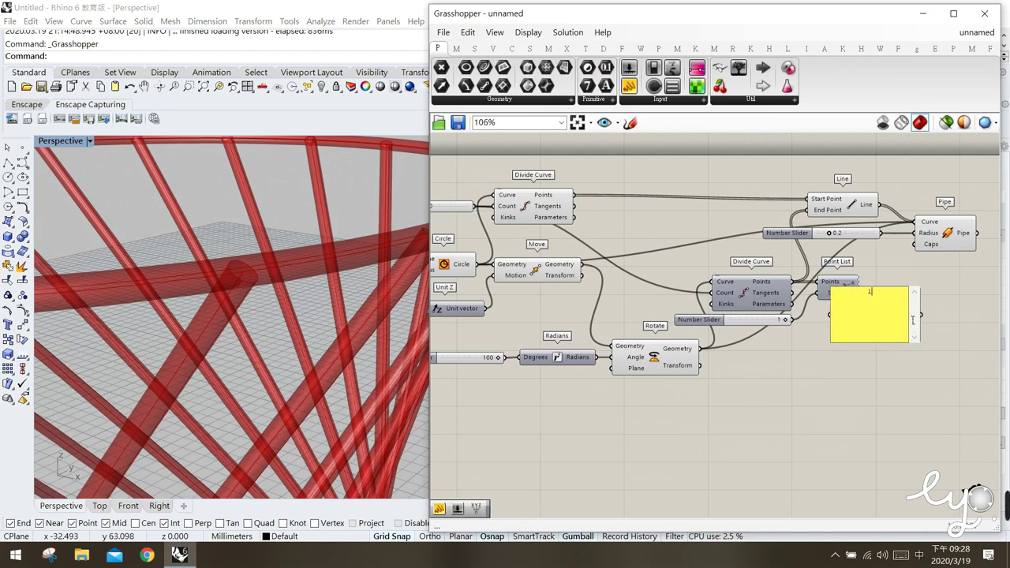
pyautogui.click(944, 332)
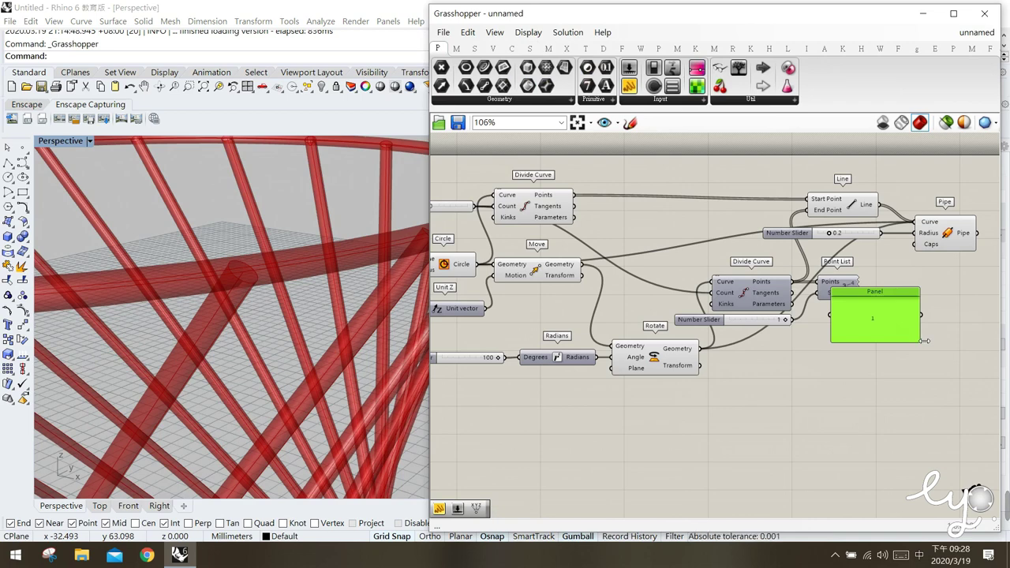
# Step: Shrink the Panel, place it below the radius slider and connect it to the Pipe's Caps input
pyautogui.moveTo(924, 346); pyautogui.dragTo(876, 259)
pyautogui.click(907, 317)
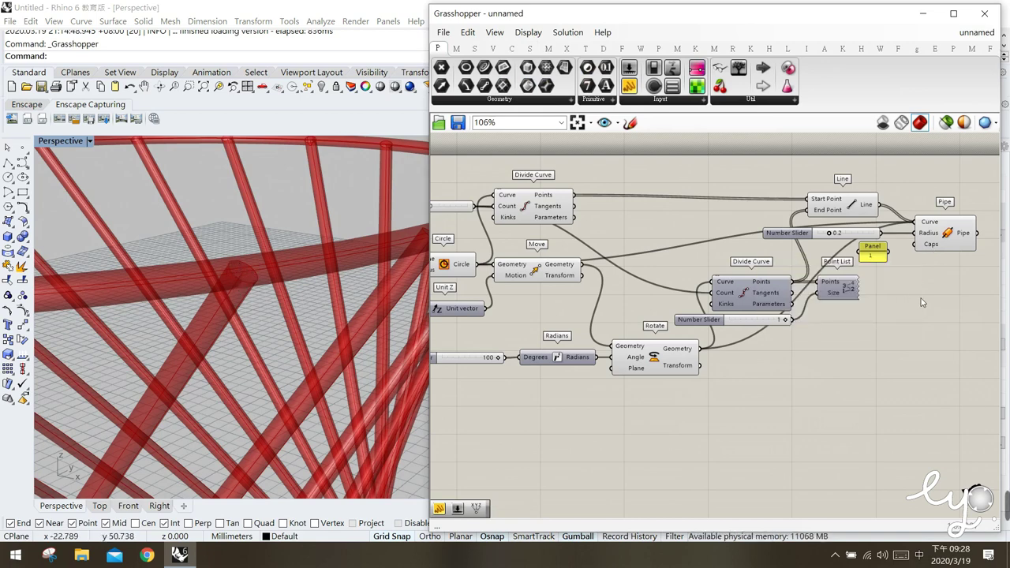
pyautogui.click(876, 252)
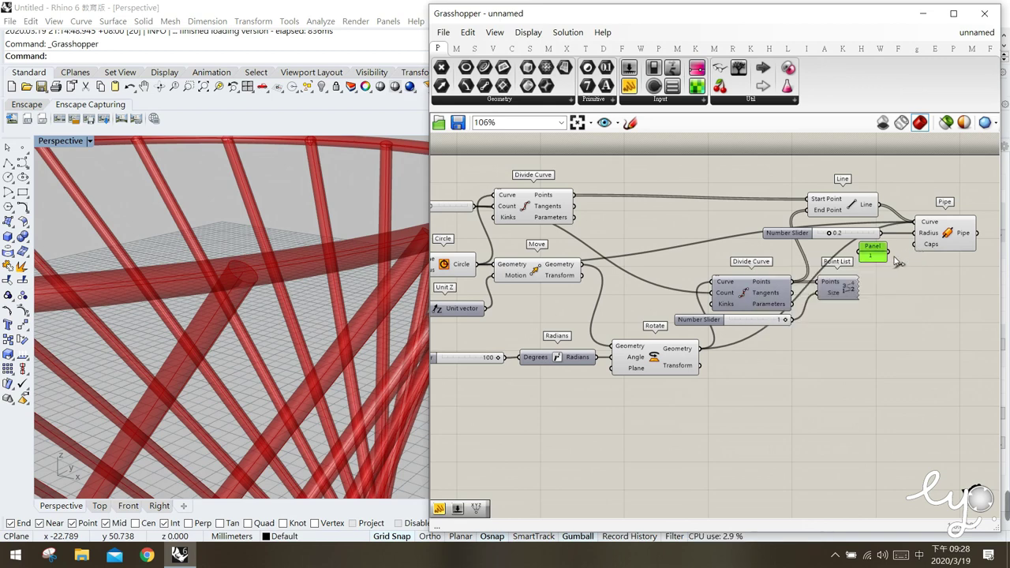
pyautogui.moveTo(896, 262); pyautogui.dragTo(917, 244)
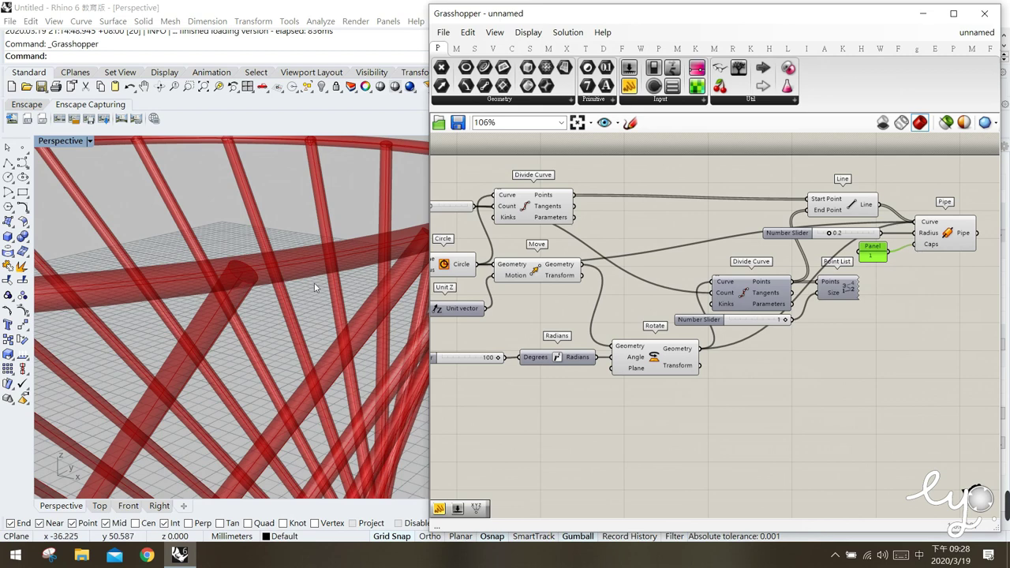
# Step: Change the Panel's value to 2 for round caps and check the pipe ends and whole structure in the viewport
pyautogui.doubleClick(874, 258)
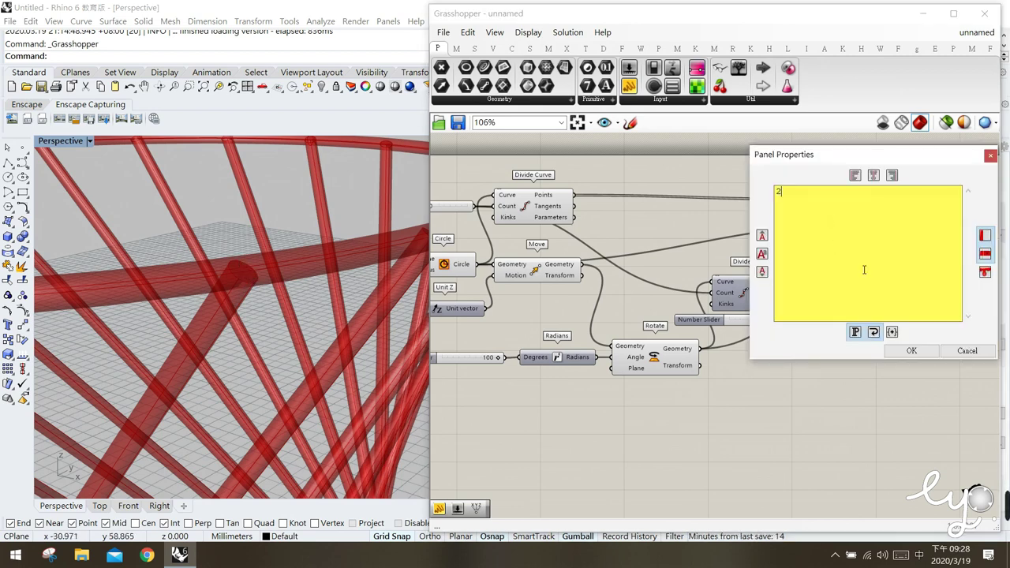
pyautogui.click(911, 351)
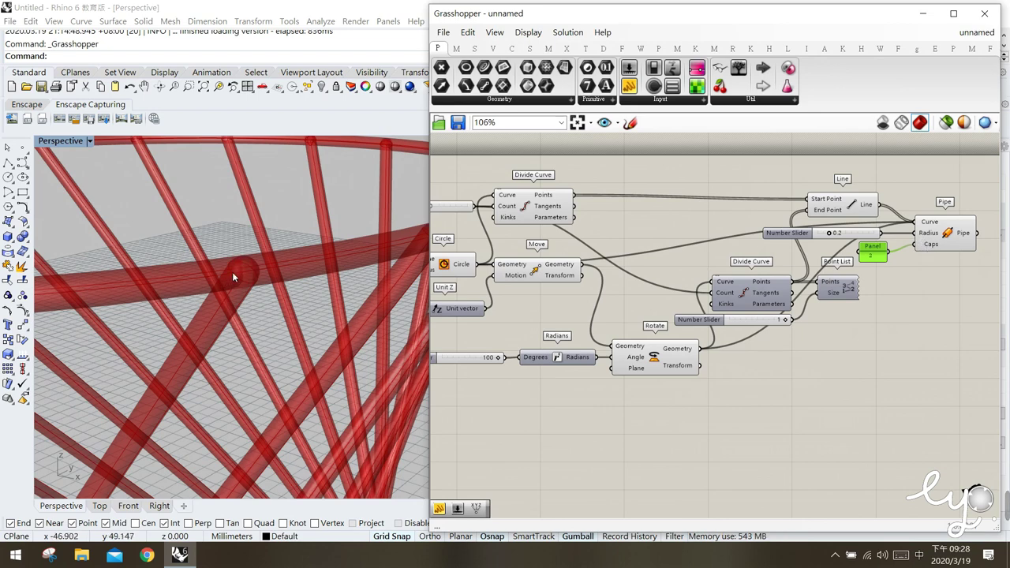
pyautogui.click(911, 308)
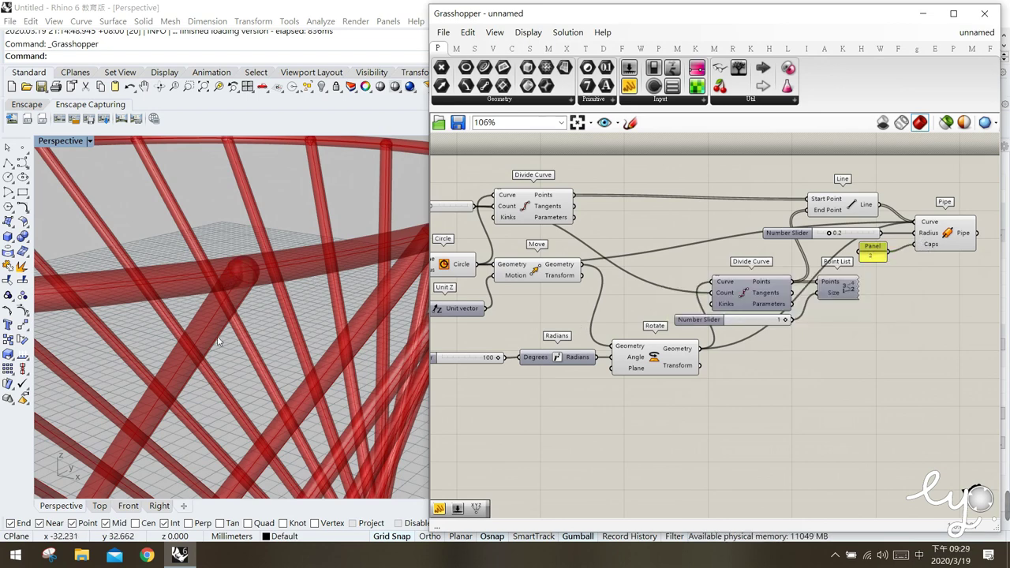
pyautogui.scroll(-5, 227, 387)
pyautogui.moveTo(227, 387); pyautogui.dragTo(321, 385, button='right')
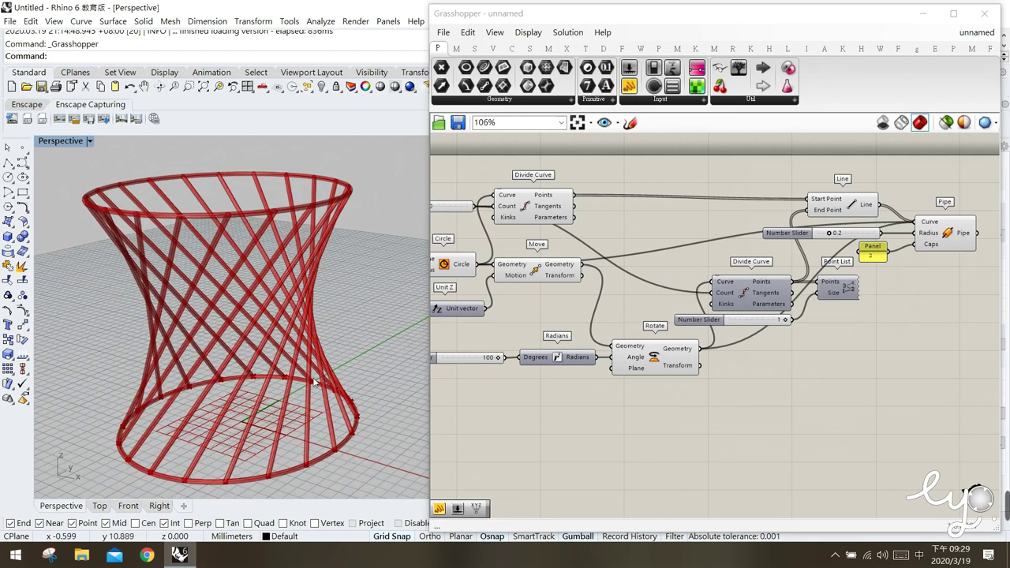